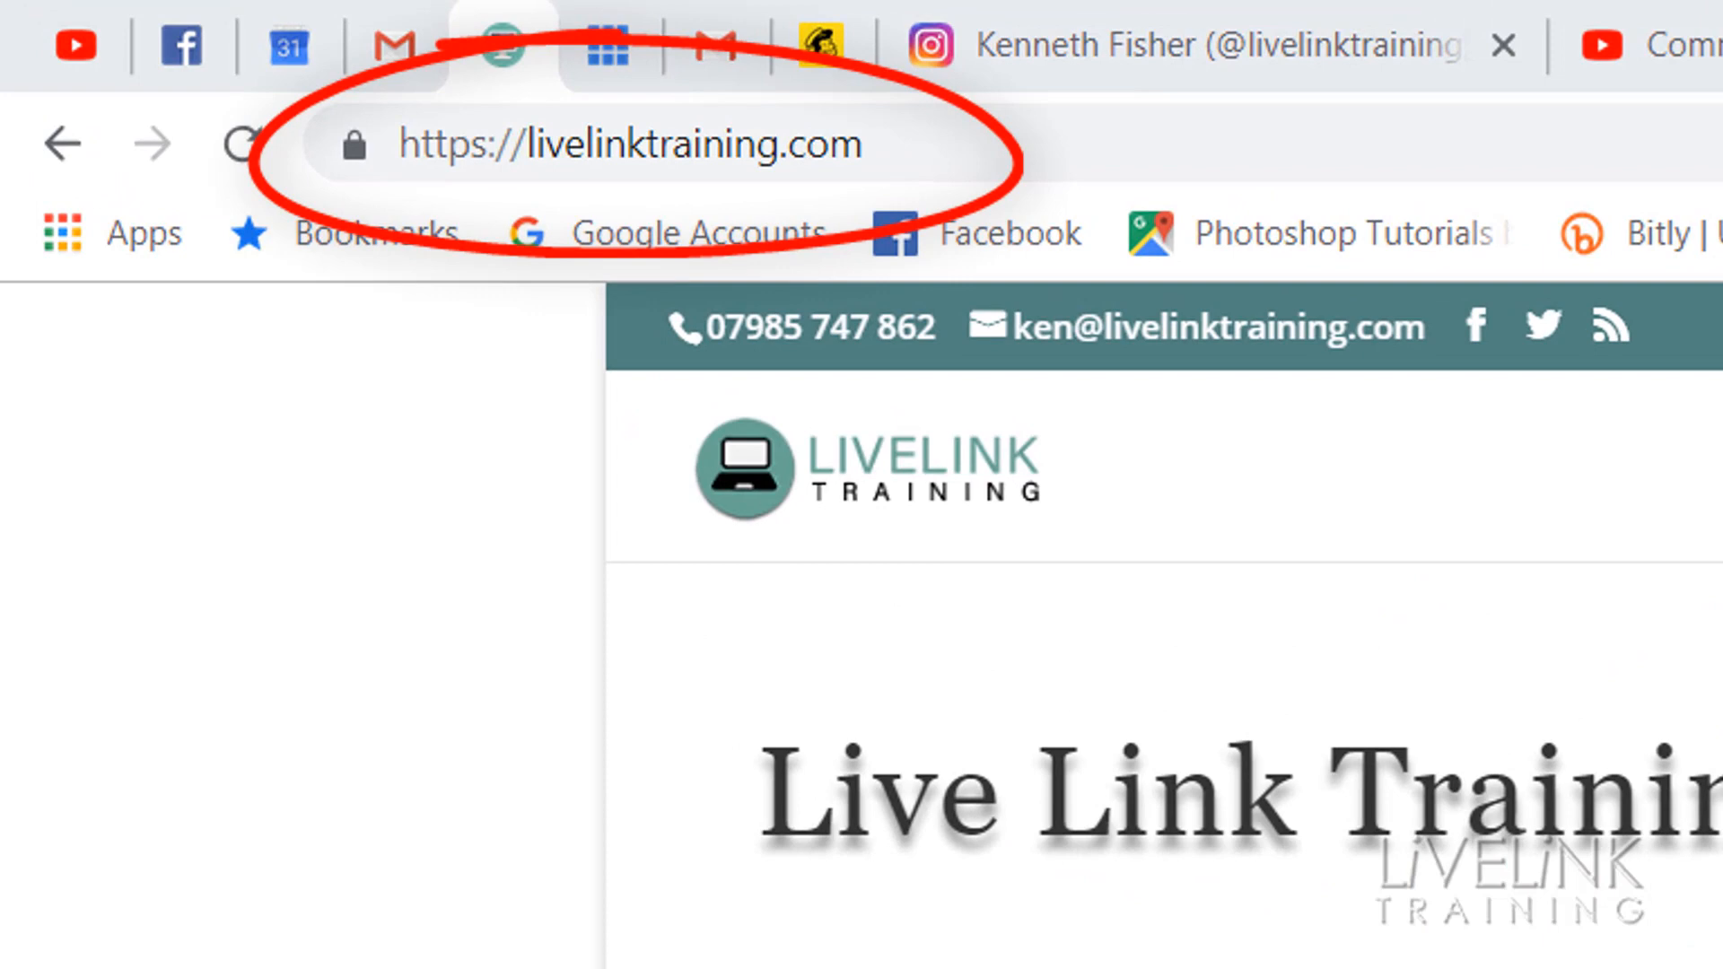
{"action": "scroll", "coordinate": [1164, 673], "scroll_direction": "down", "scroll_amount": 15}
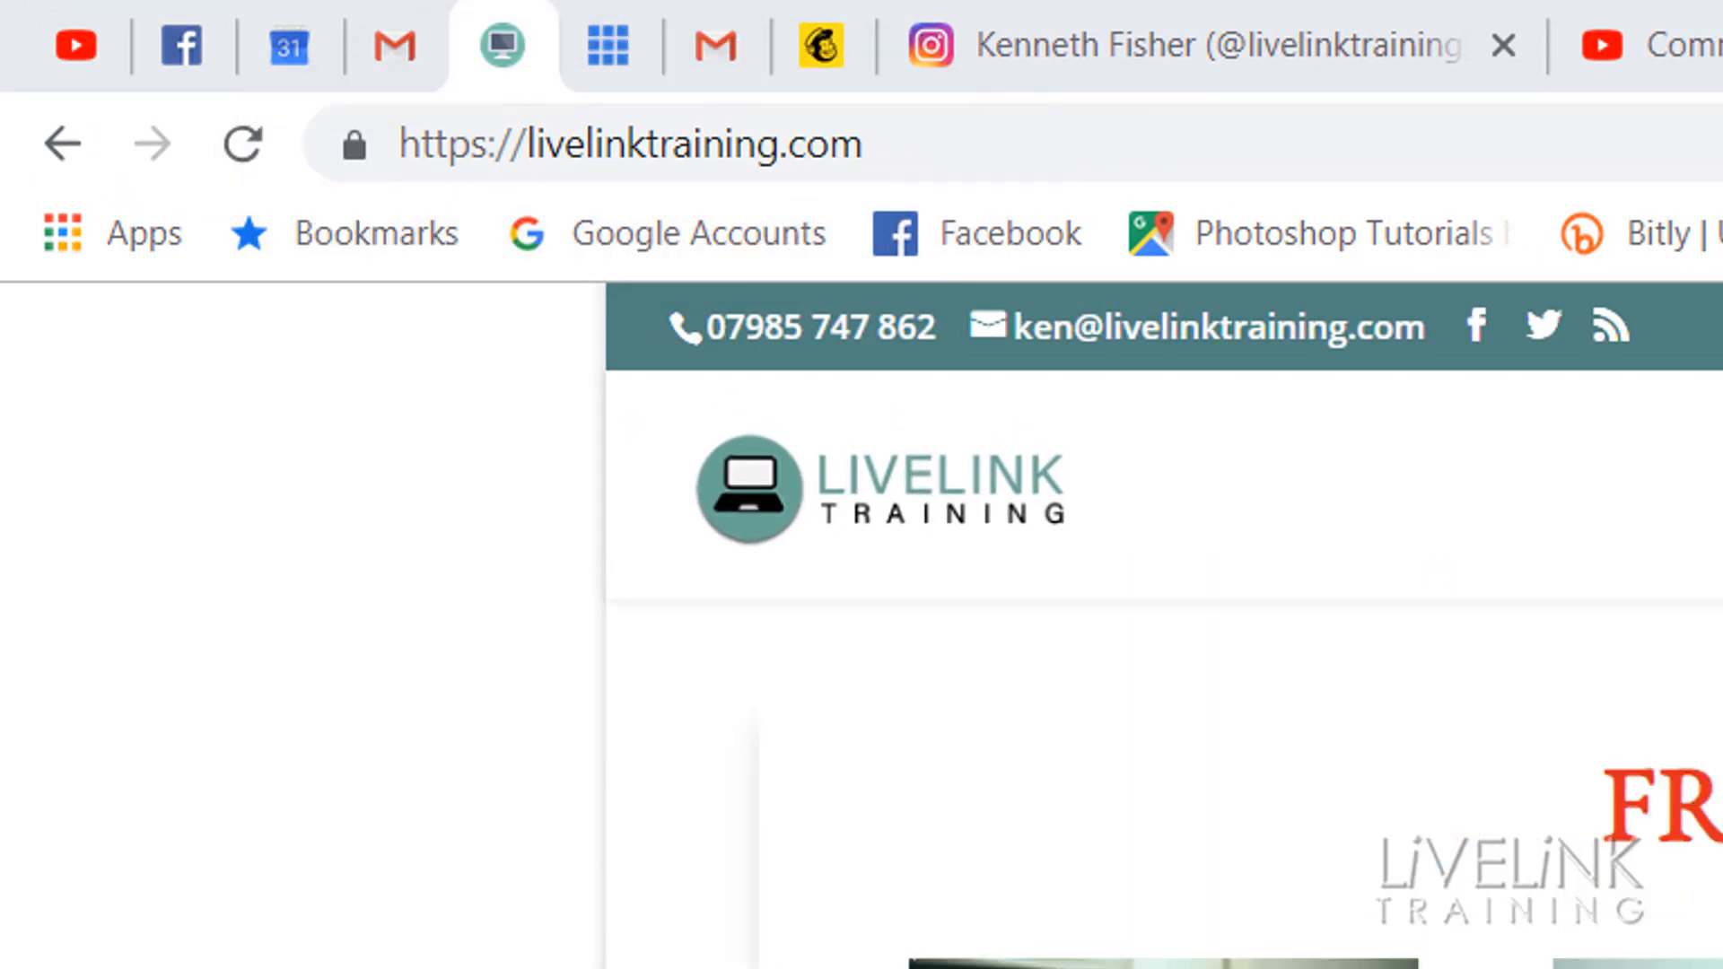
{"action": "scroll", "coordinate": [1164, 673], "scroll_direction": "down", "scroll_amount": 10}
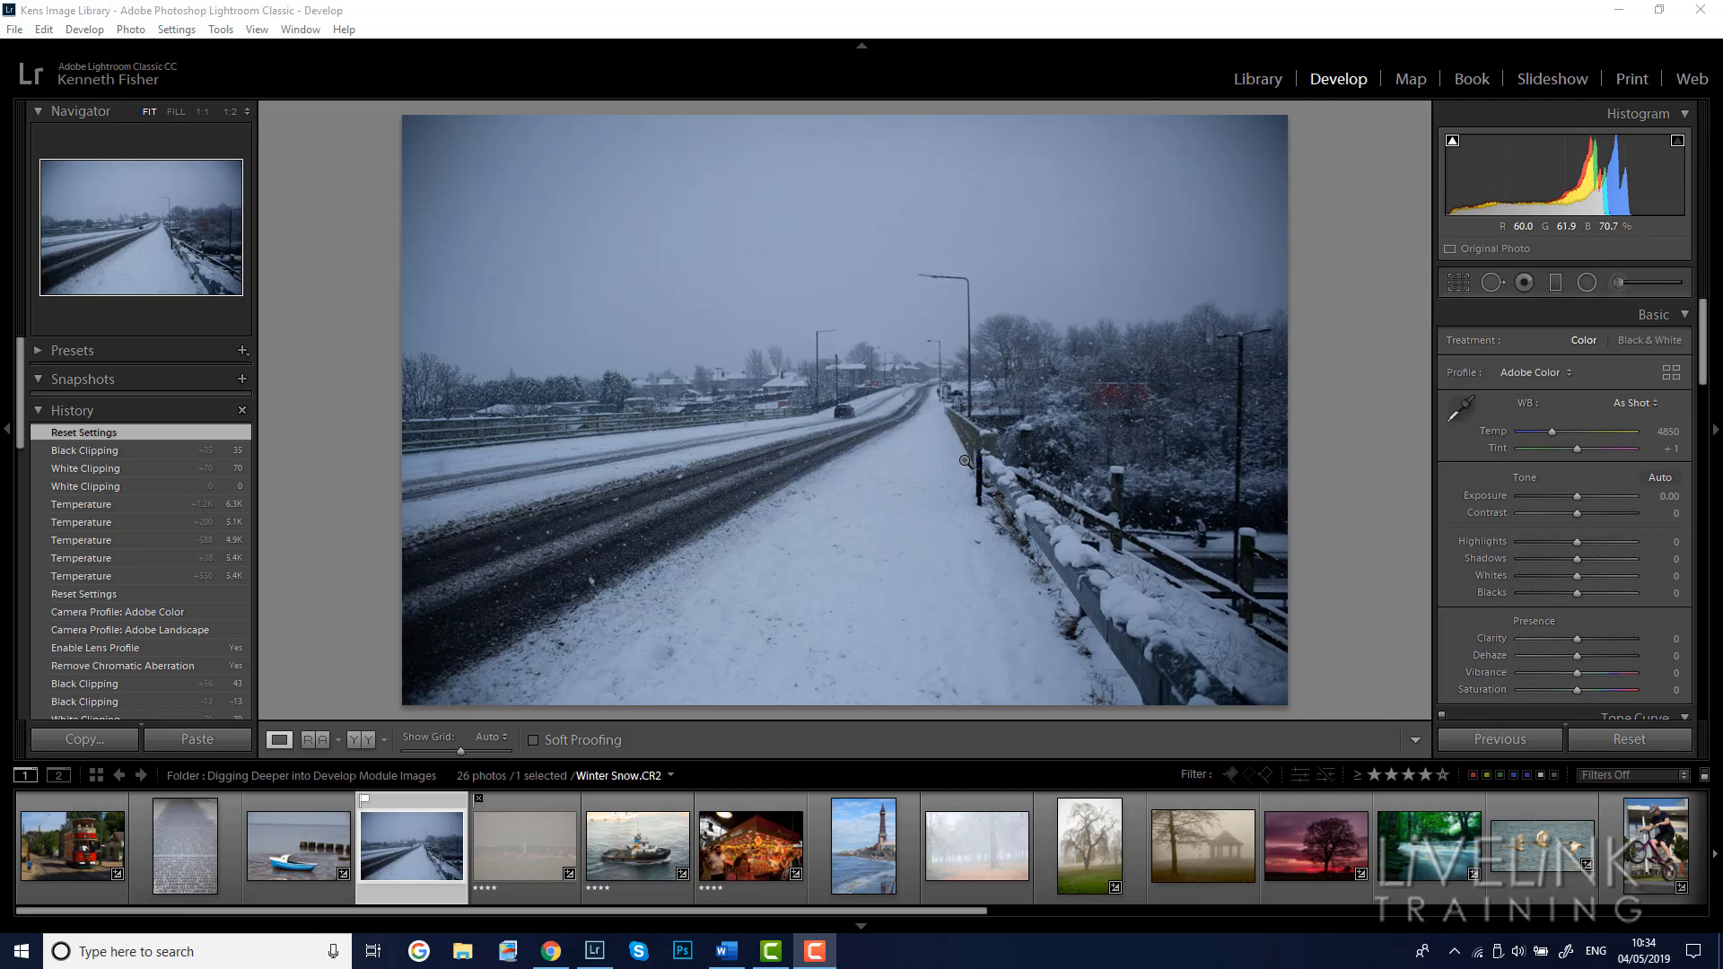
Sample the snow's RGB values with the White Balance Selector and raise the white balance temperature to 5200.
{"action": "left_click", "coordinate": [1461, 409]}
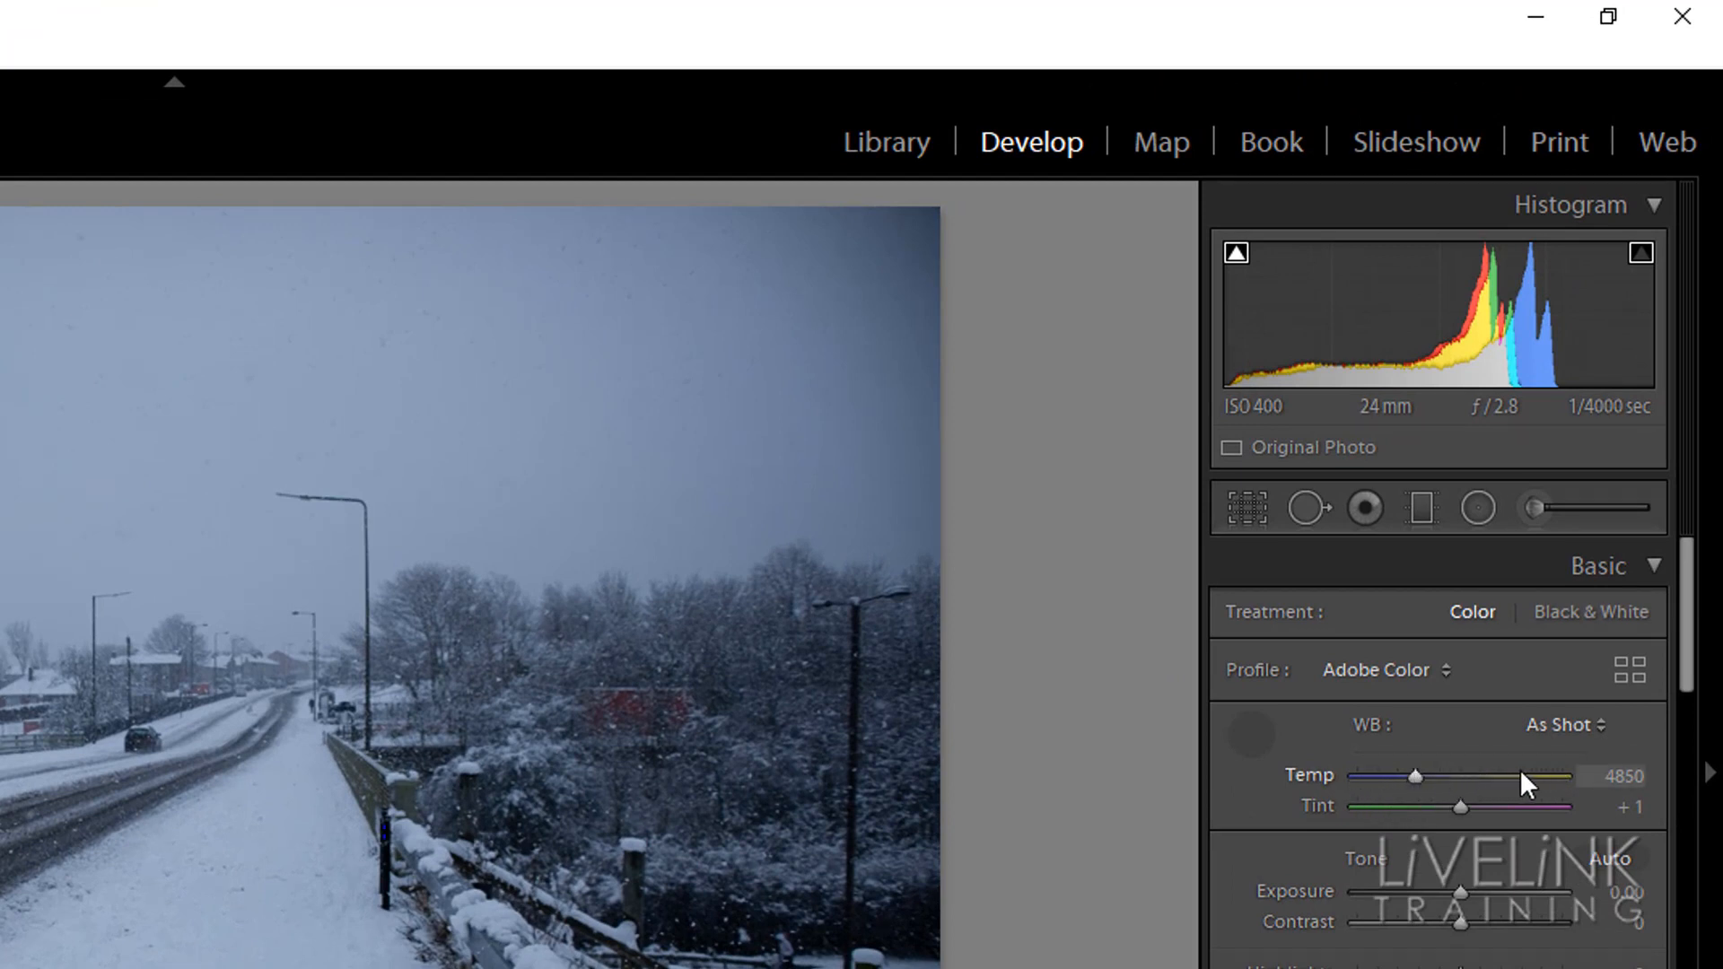
{"action": "left_click", "coordinate": [1625, 784]}
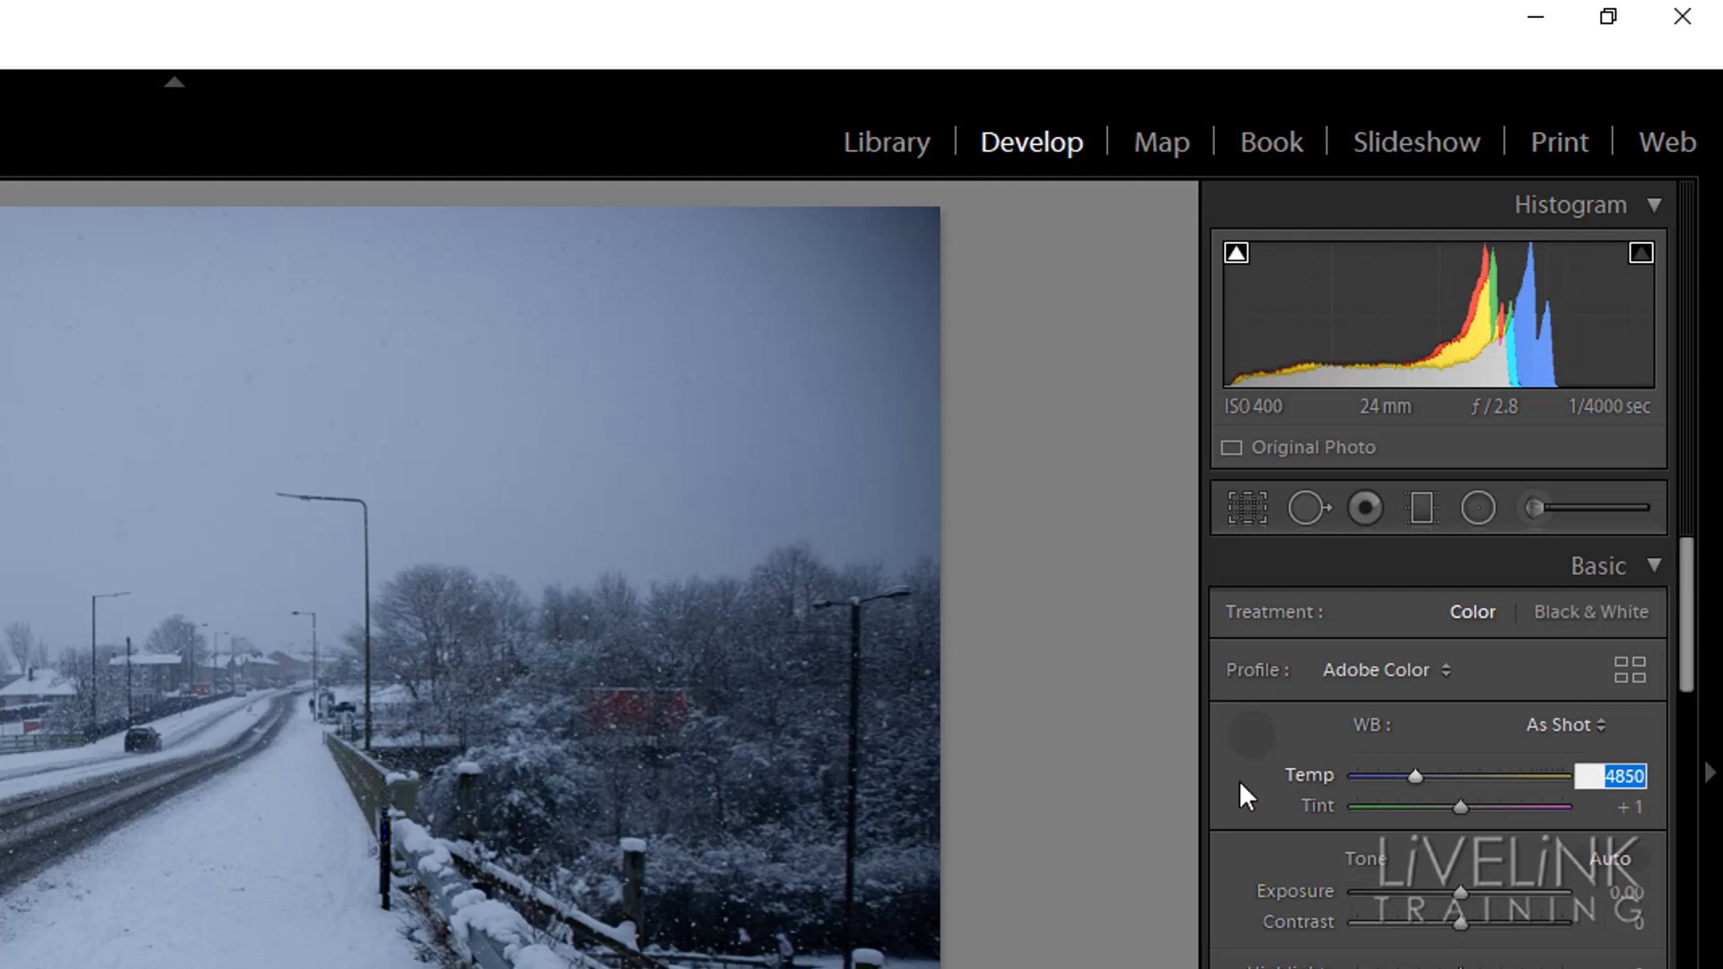
{"action": "left_click", "coordinate": [1250, 733]}
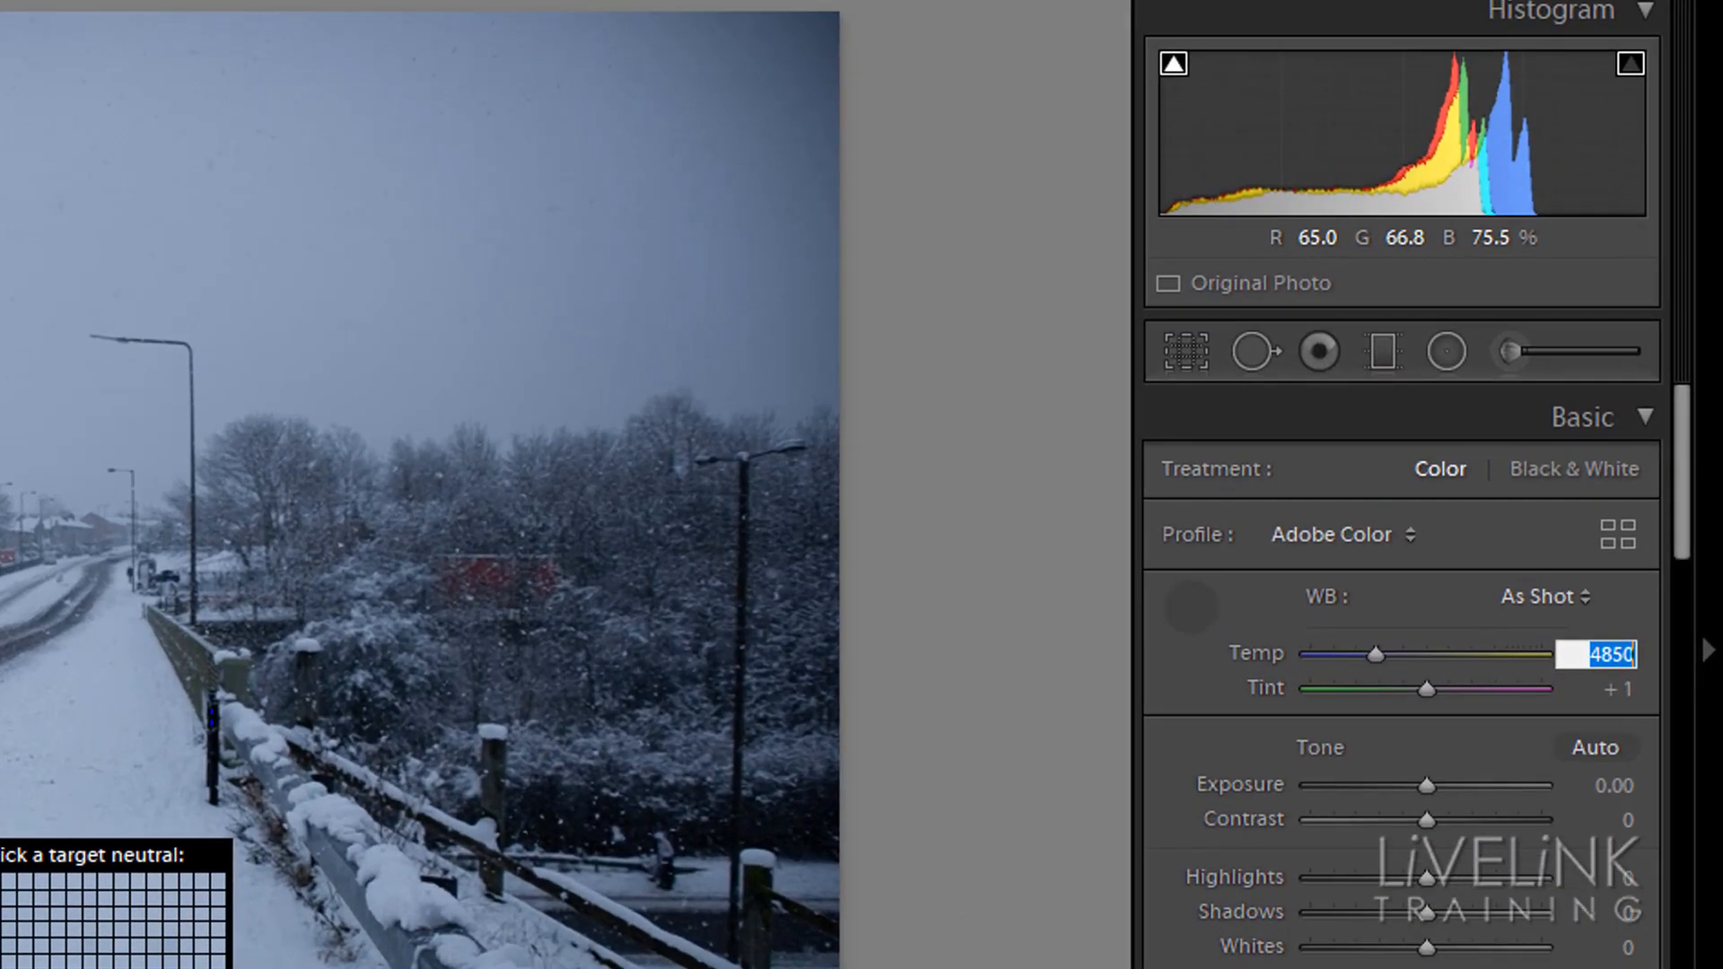
{"action": "key", "text": "Up"}
{"action": "key", "text": "Up"}
{"action": "key", "text": "Up"}
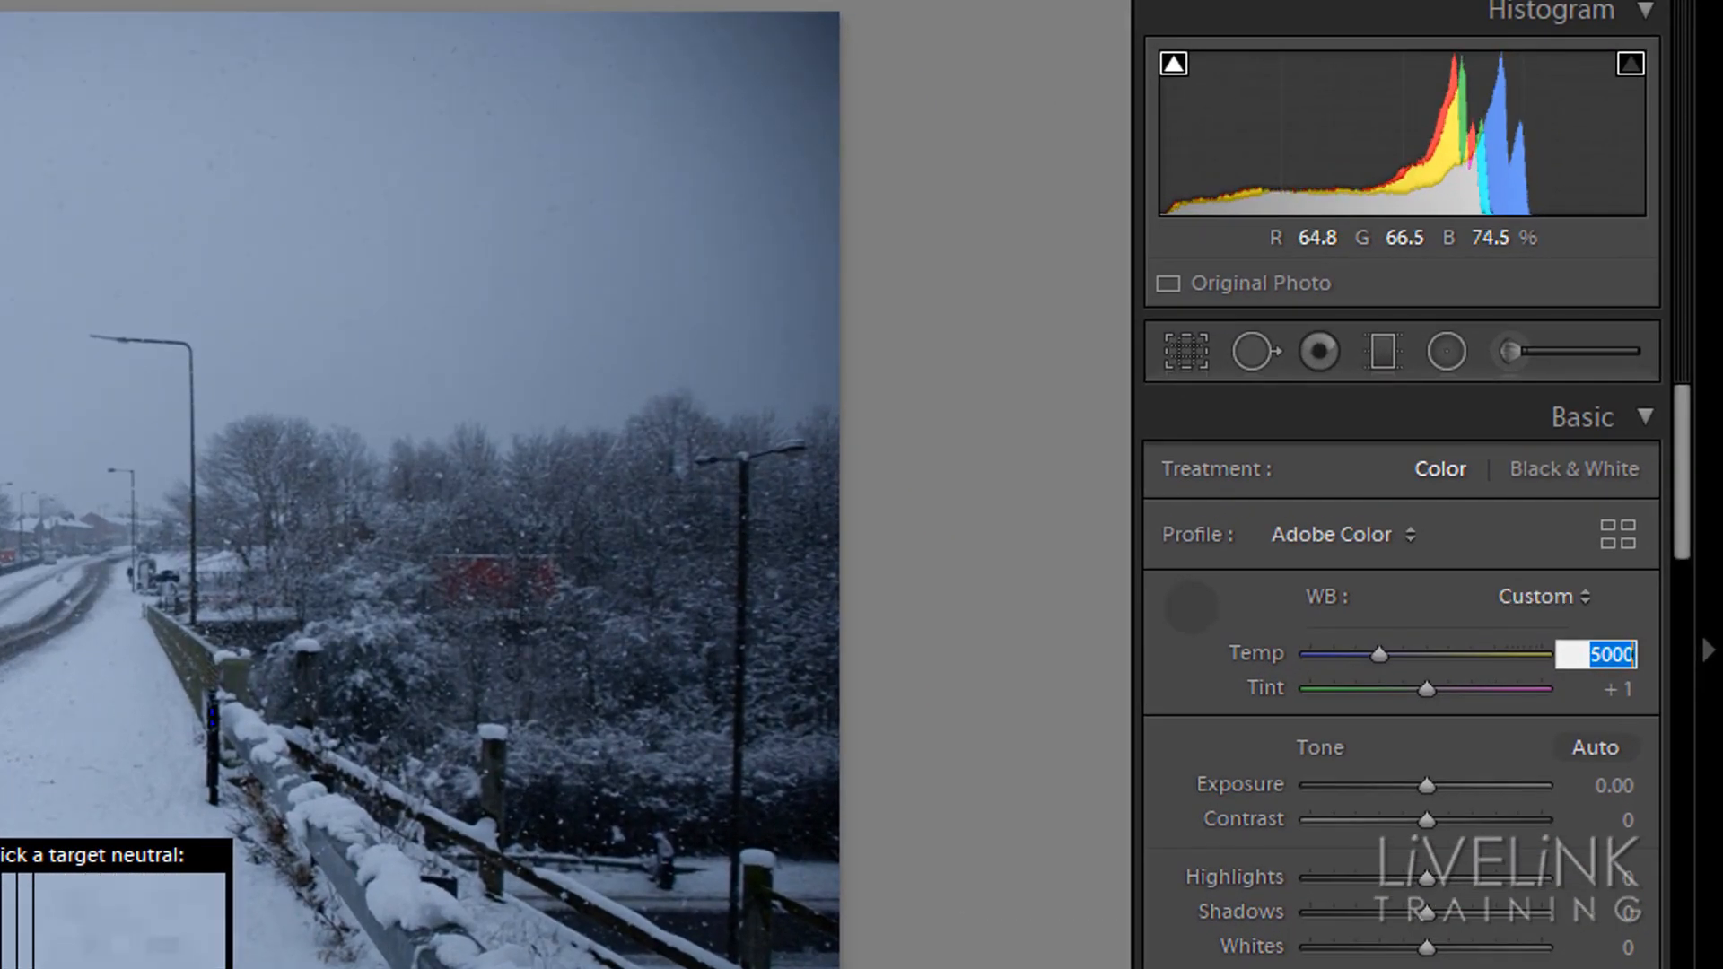
{"action": "key", "text": "Up"}
{"action": "key", "text": "Up"}
{"action": "key", "text": "Up"}
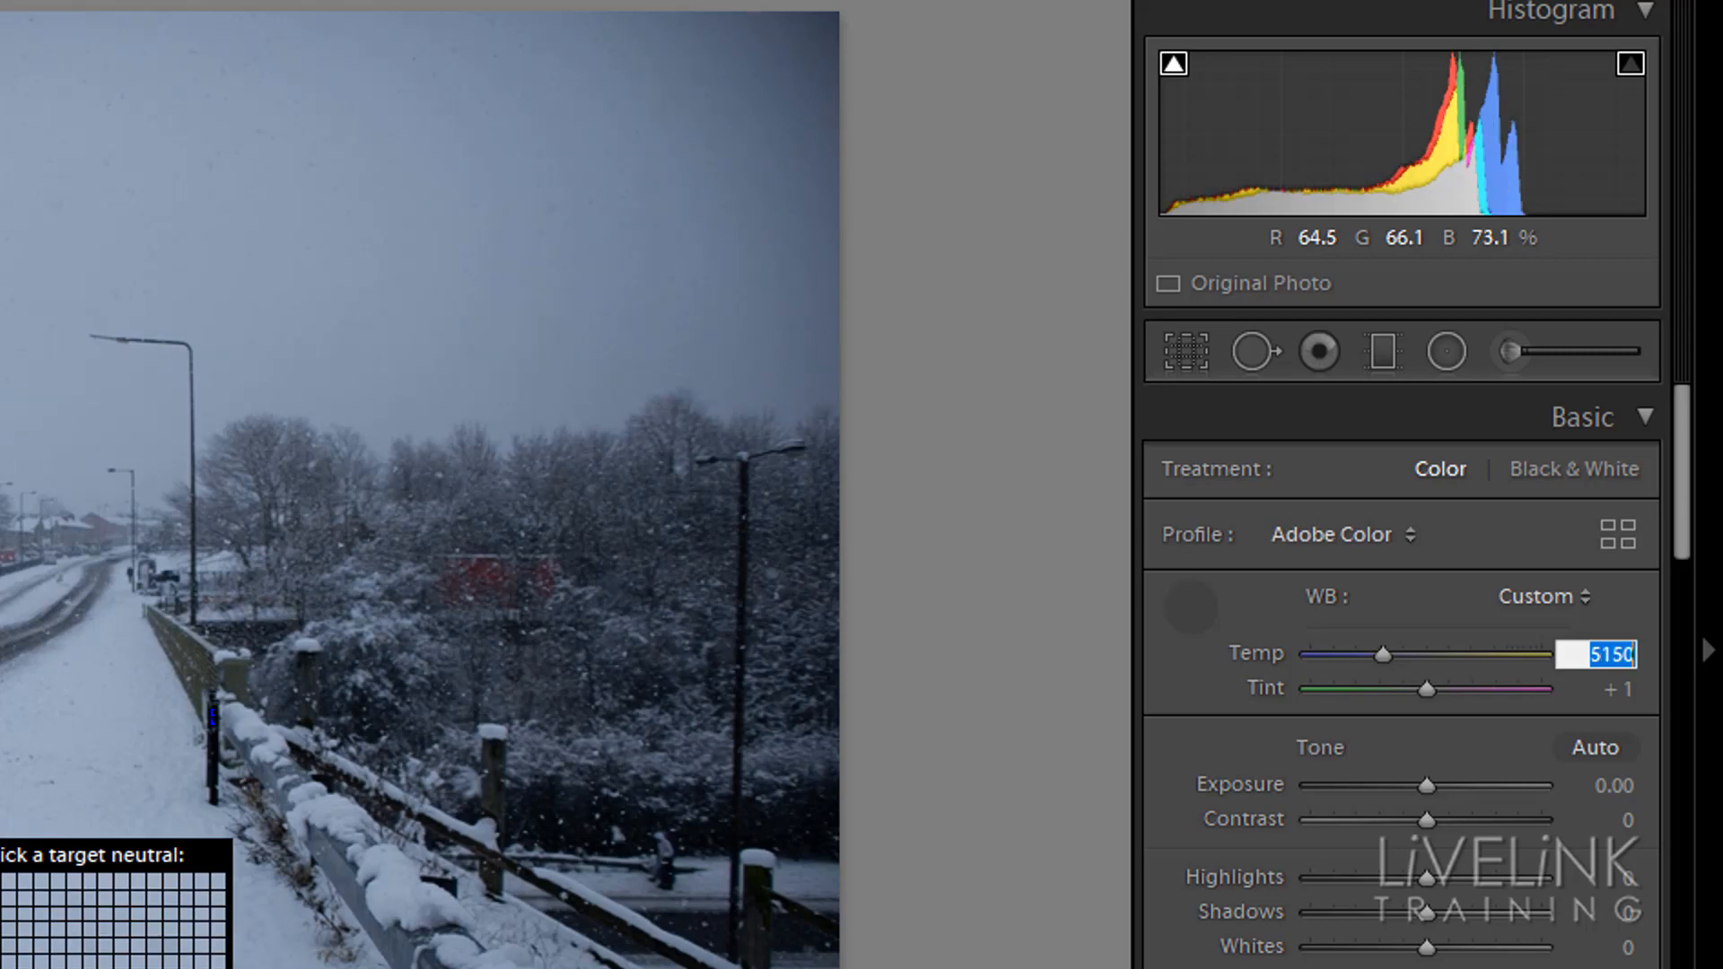
{"action": "key", "text": "Up"}
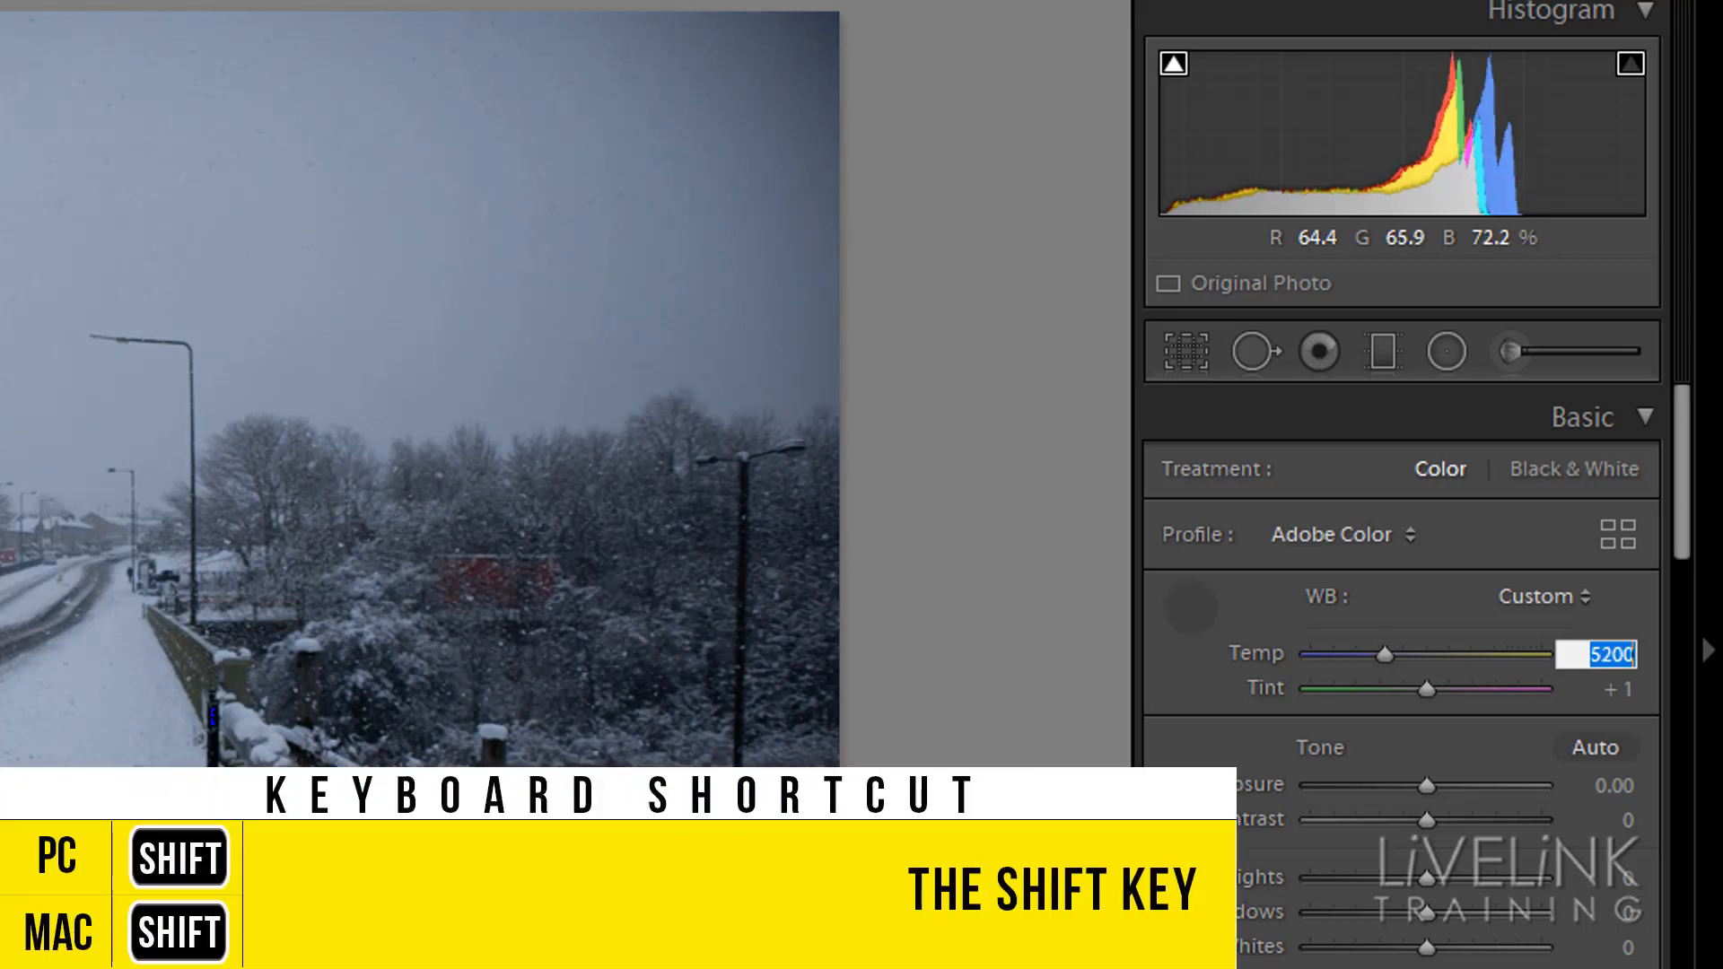
Try larger temperature increments, shifting the white balance down to 4800, up again, down to 4600 and back up.
{"action": "key", "text": "shift+Down"}
{"action": "key", "text": "shift+Down"}
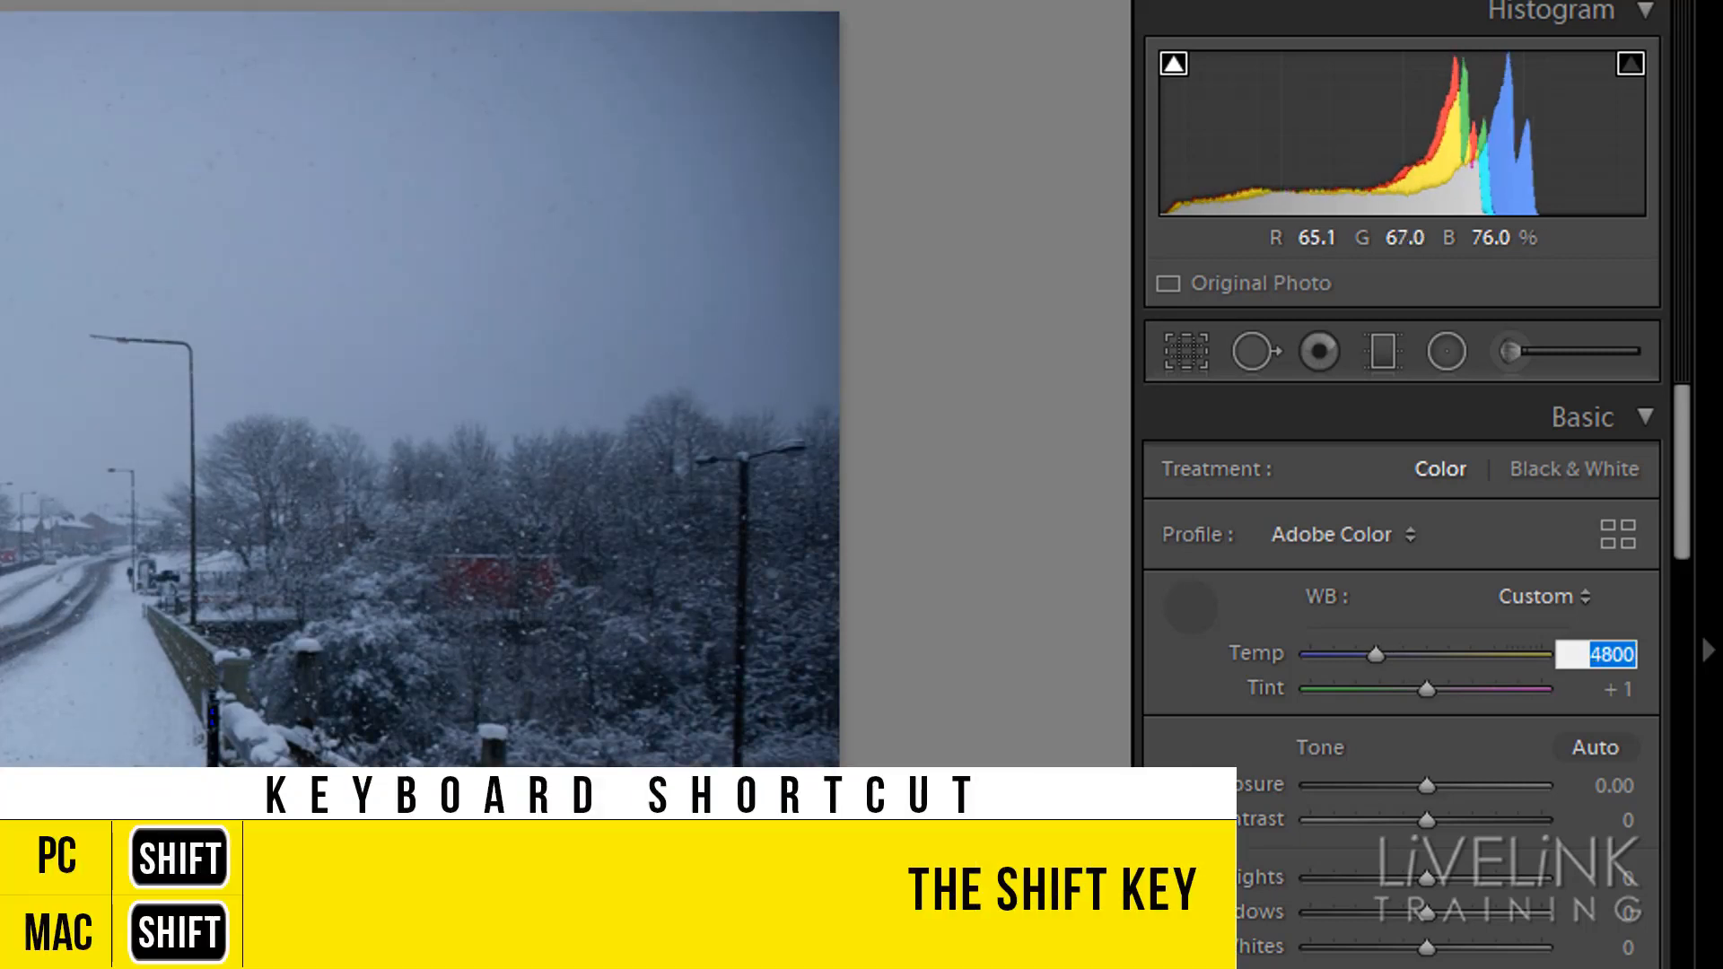
{"action": "key", "text": "shift+Up"}
{"action": "key", "text": "shift+Up"}
{"action": "key", "text": "shift+Down"}
{"action": "key", "text": "shift+Down"}
{"action": "key", "text": "shift+Down"}
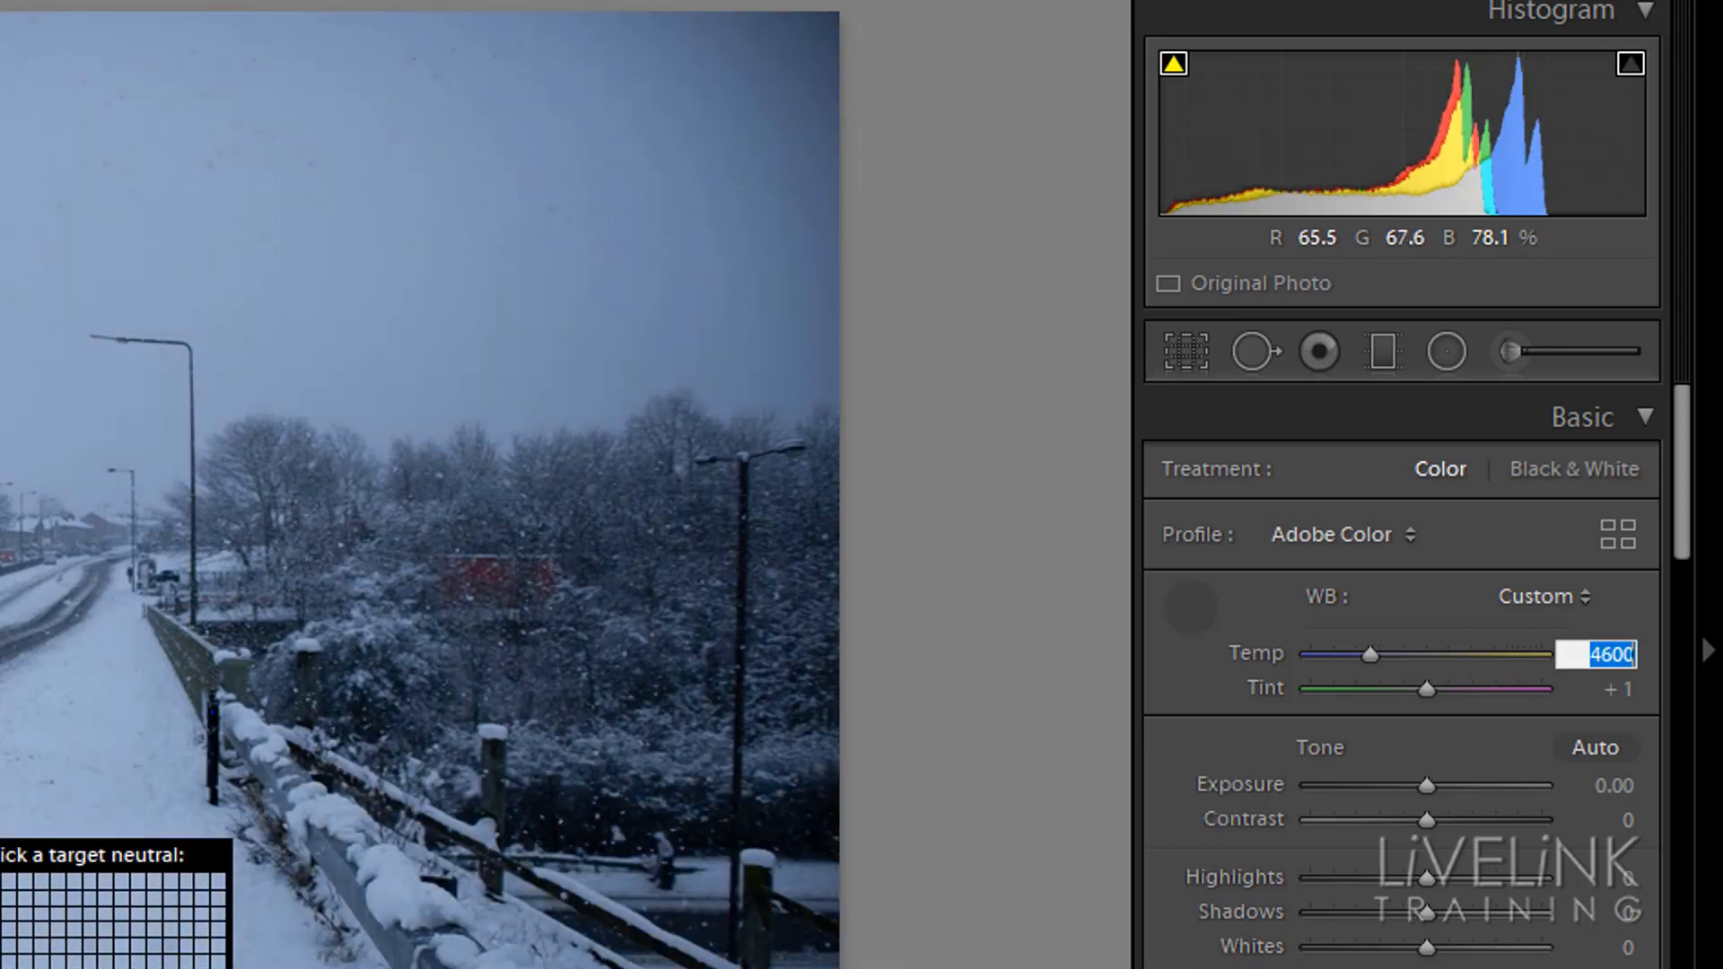
{"action": "key", "text": "shift+Up"}
{"action": "key", "text": "shift+Up"}
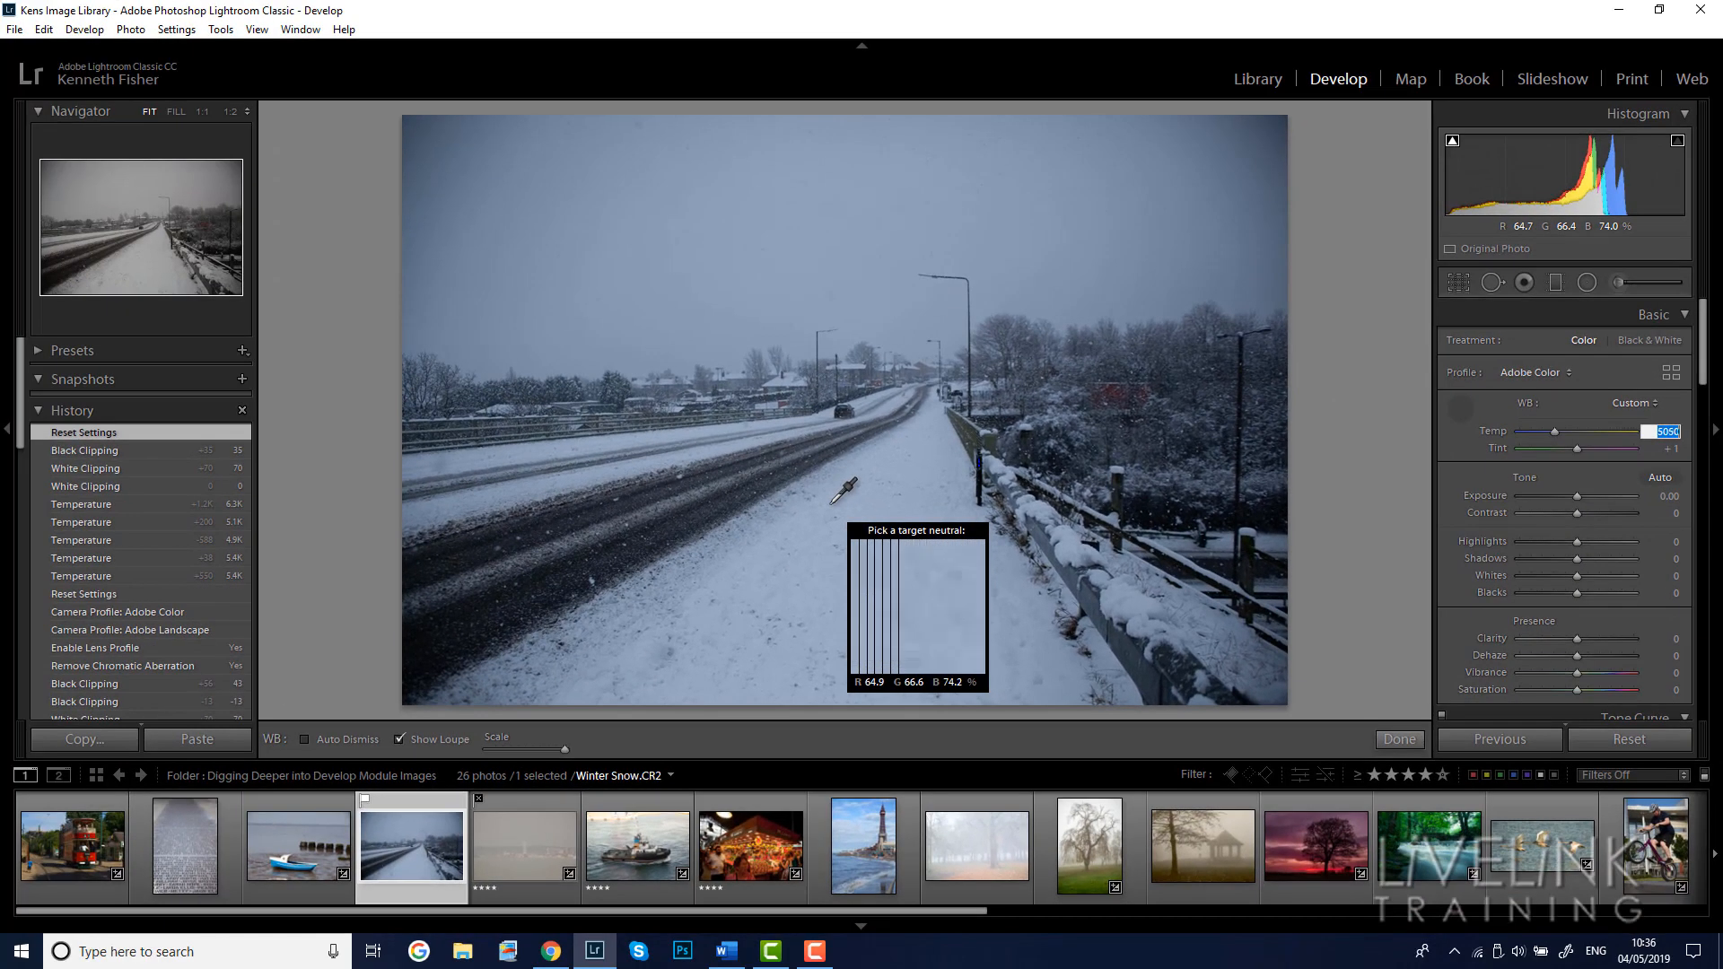
Raise the white balance temperature to 6250 to bring the snow's red, green and blue values close together.
{"action": "key", "text": "Up"}
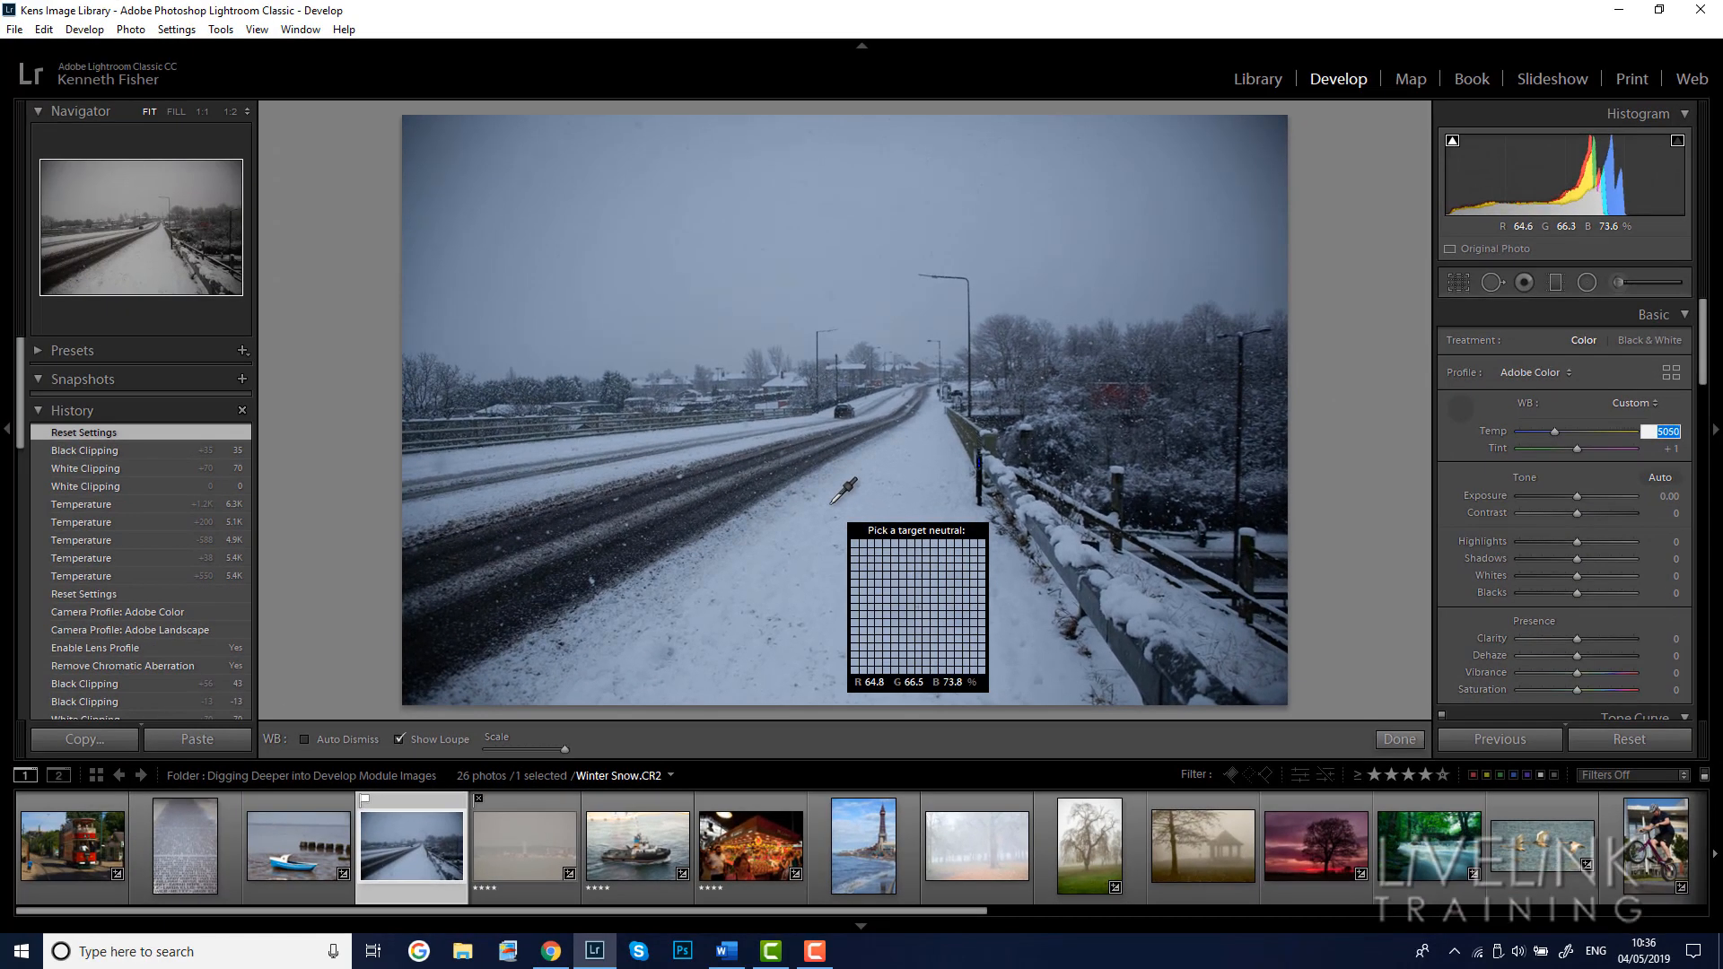
{"action": "key", "text": "Up"}
{"action": "key", "text": "Up"}
{"action": "key", "text": "Up"}
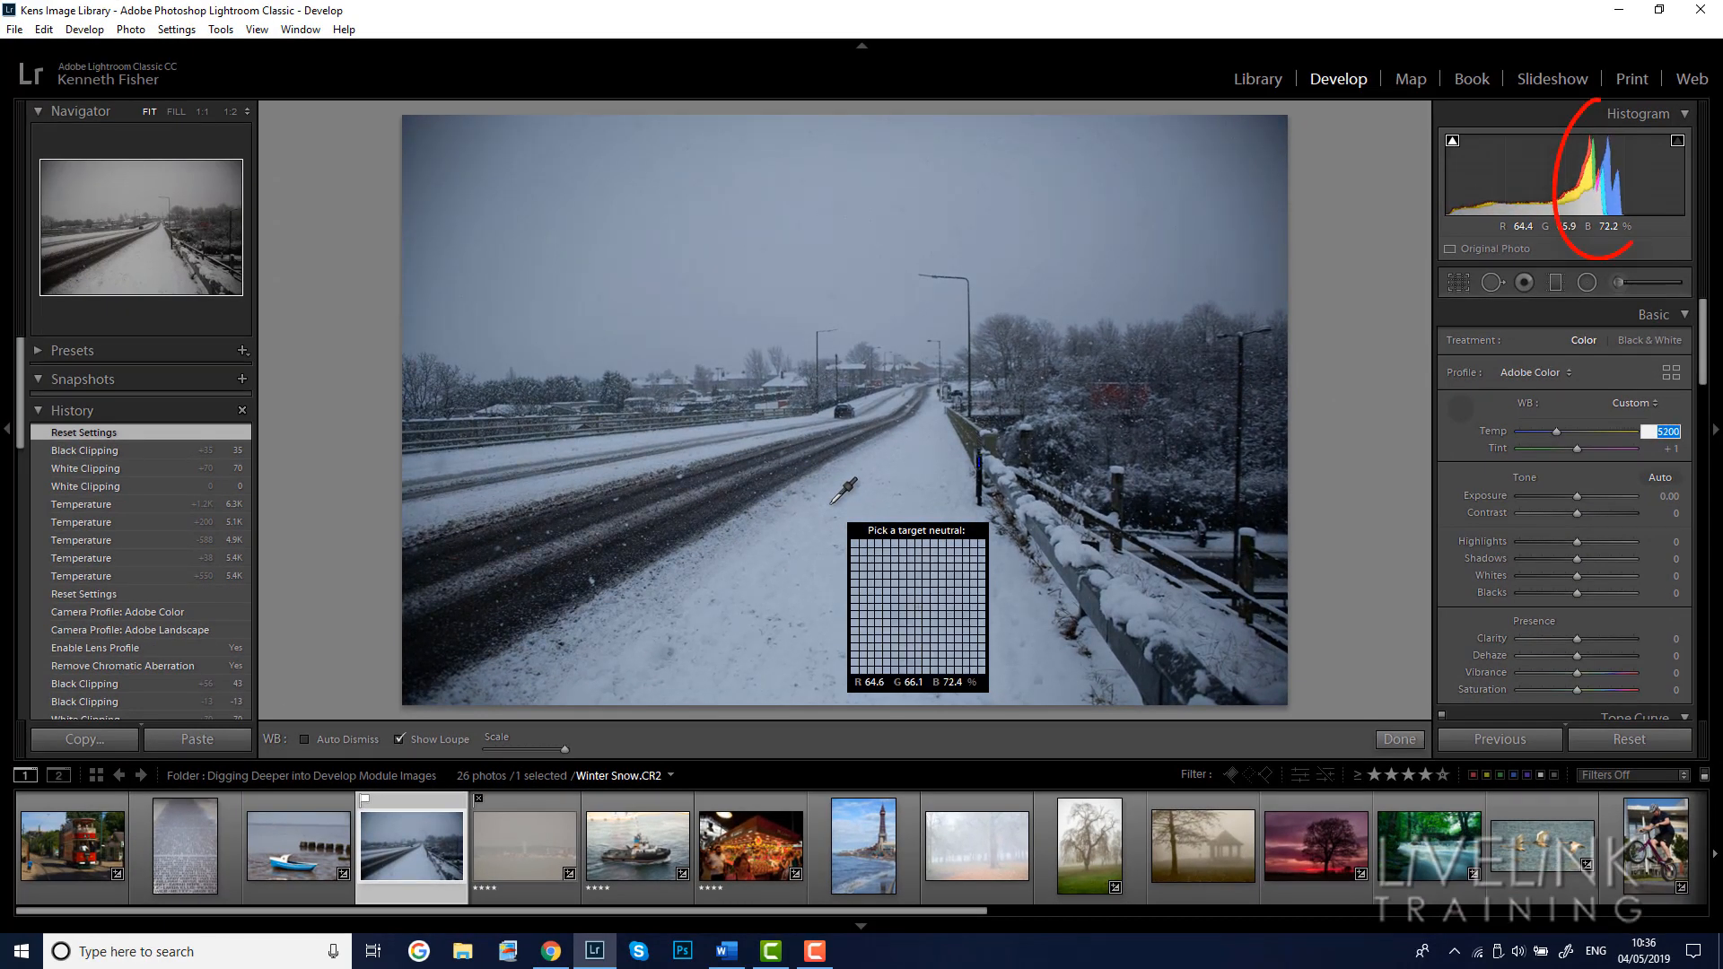
{"action": "key", "text": "Up"}
{"action": "key", "text": "Up"}
{"action": "key", "text": "Up"}
{"action": "key", "text": "Up"}
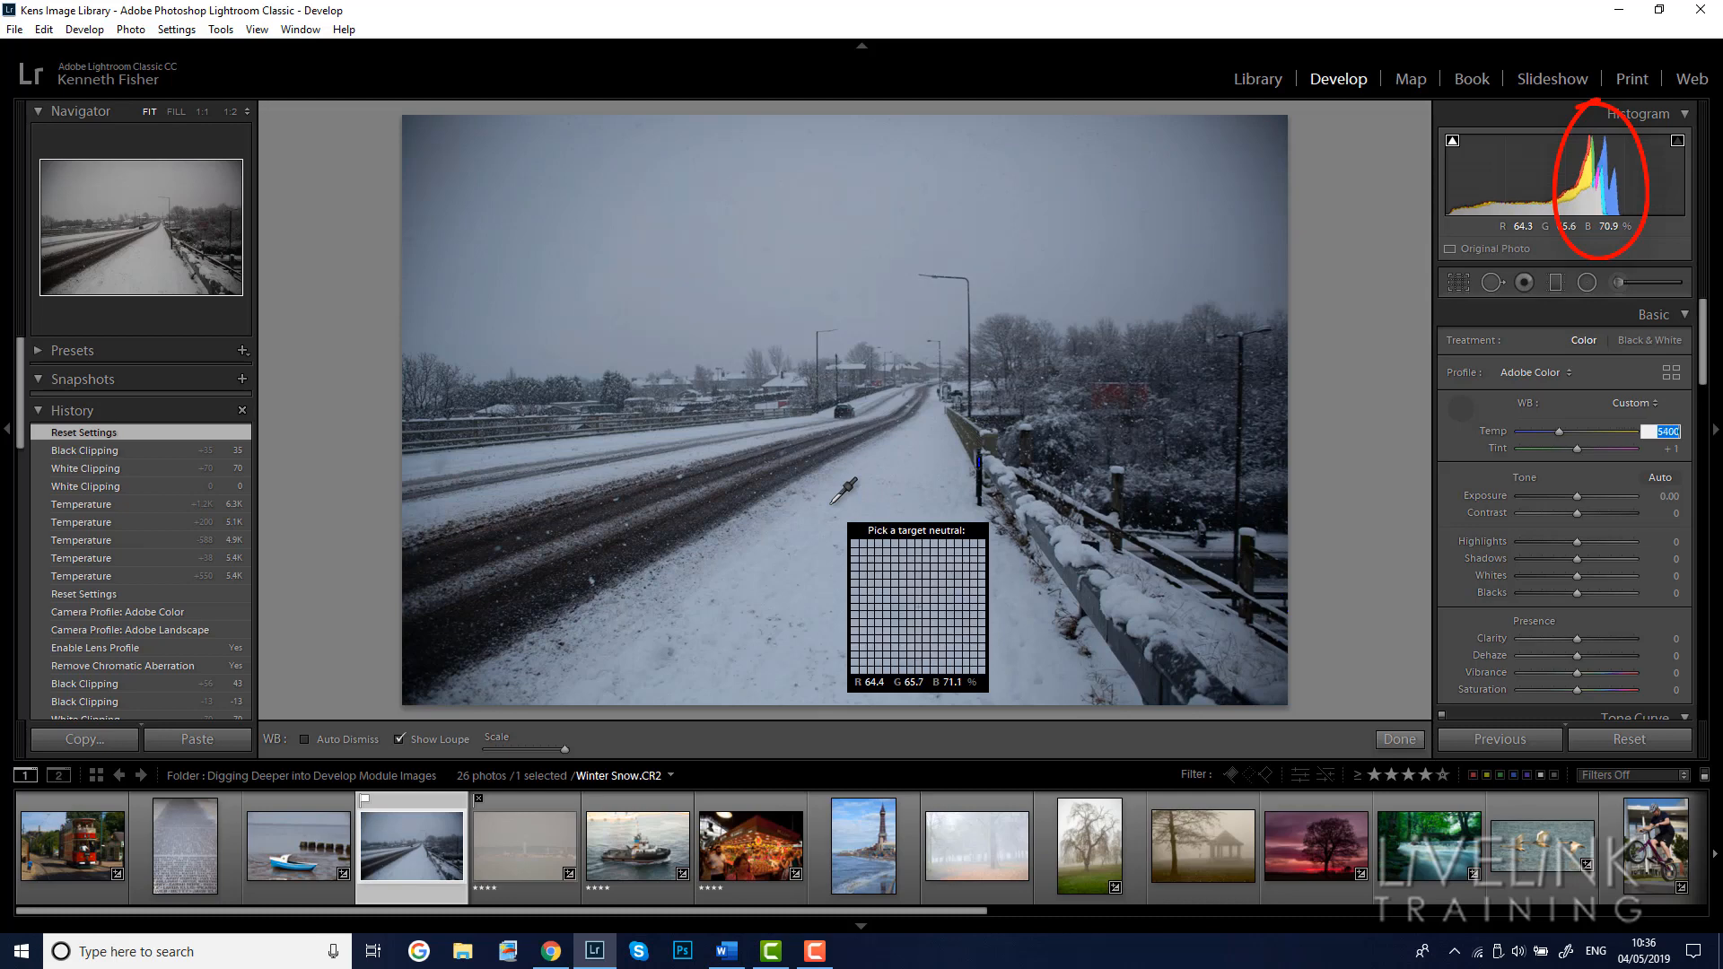
{"action": "key", "text": "Up"}
{"action": "key", "text": "Up"}
{"action": "key", "text": "Up"}
{"action": "key", "text": "Up"}
{"action": "key", "text": "Up"}
{"action": "key", "text": "Up"}
{"action": "key", "text": "Up"}
{"action": "key", "text": "Up"}
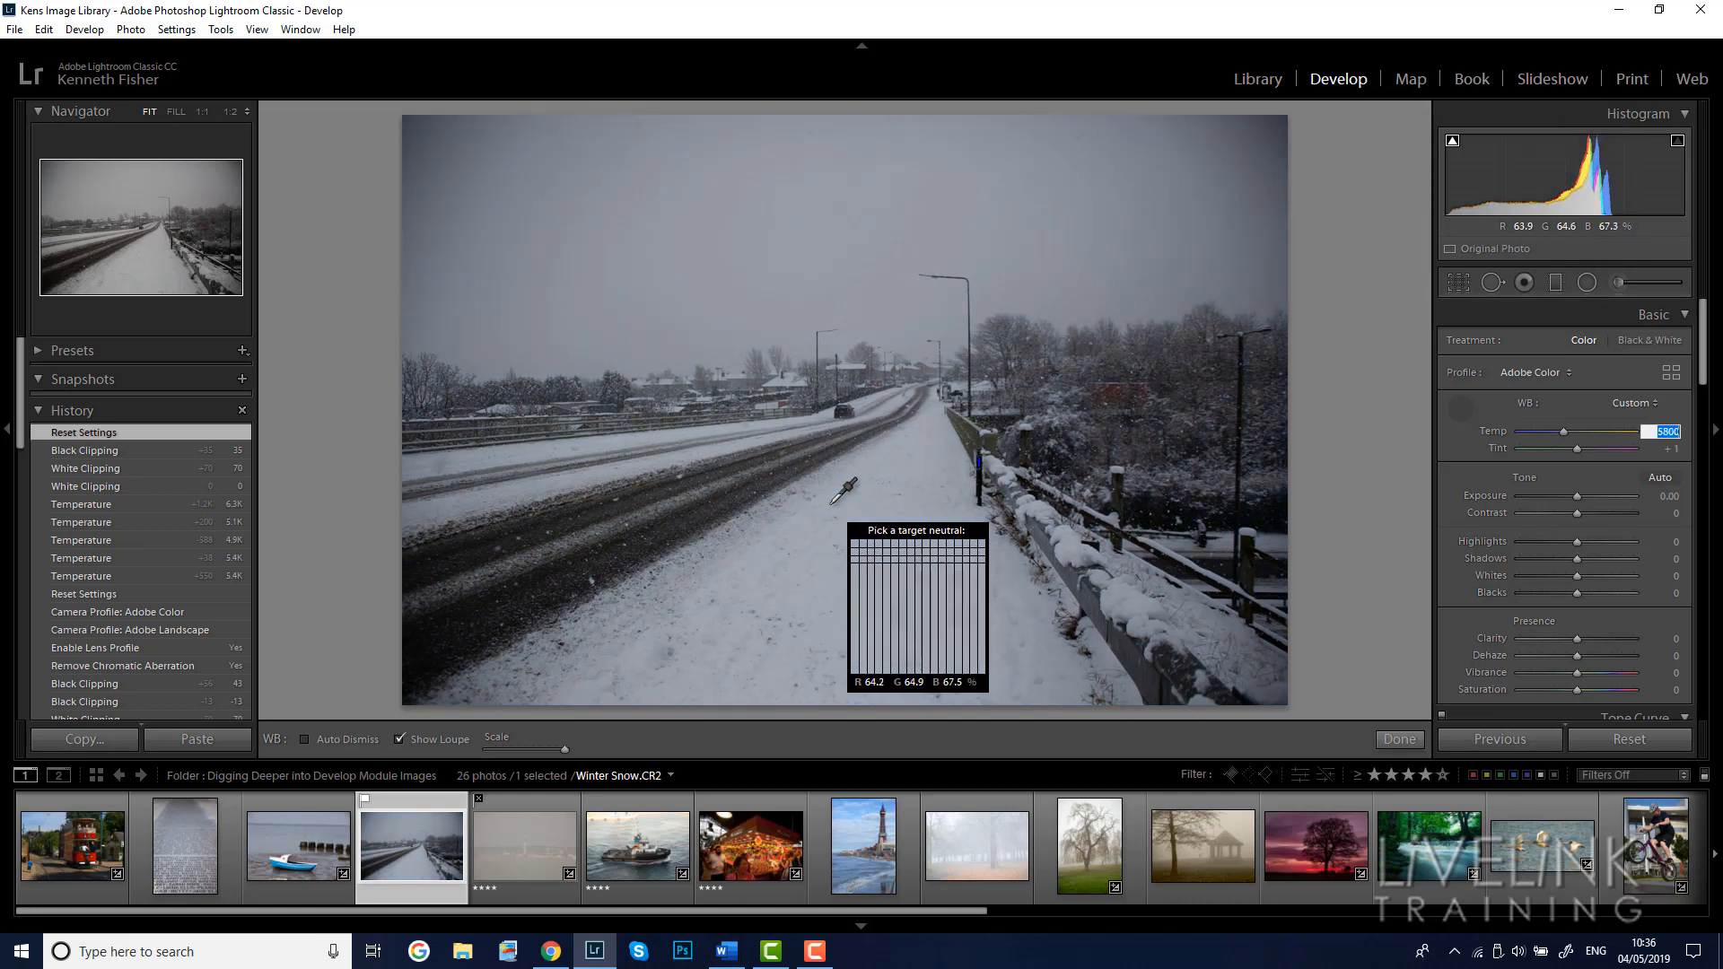
{"action": "key", "text": "Up"}
{"action": "key", "text": "Up"}
{"action": "key", "text": "Up"}
{"action": "key", "text": "Up"}
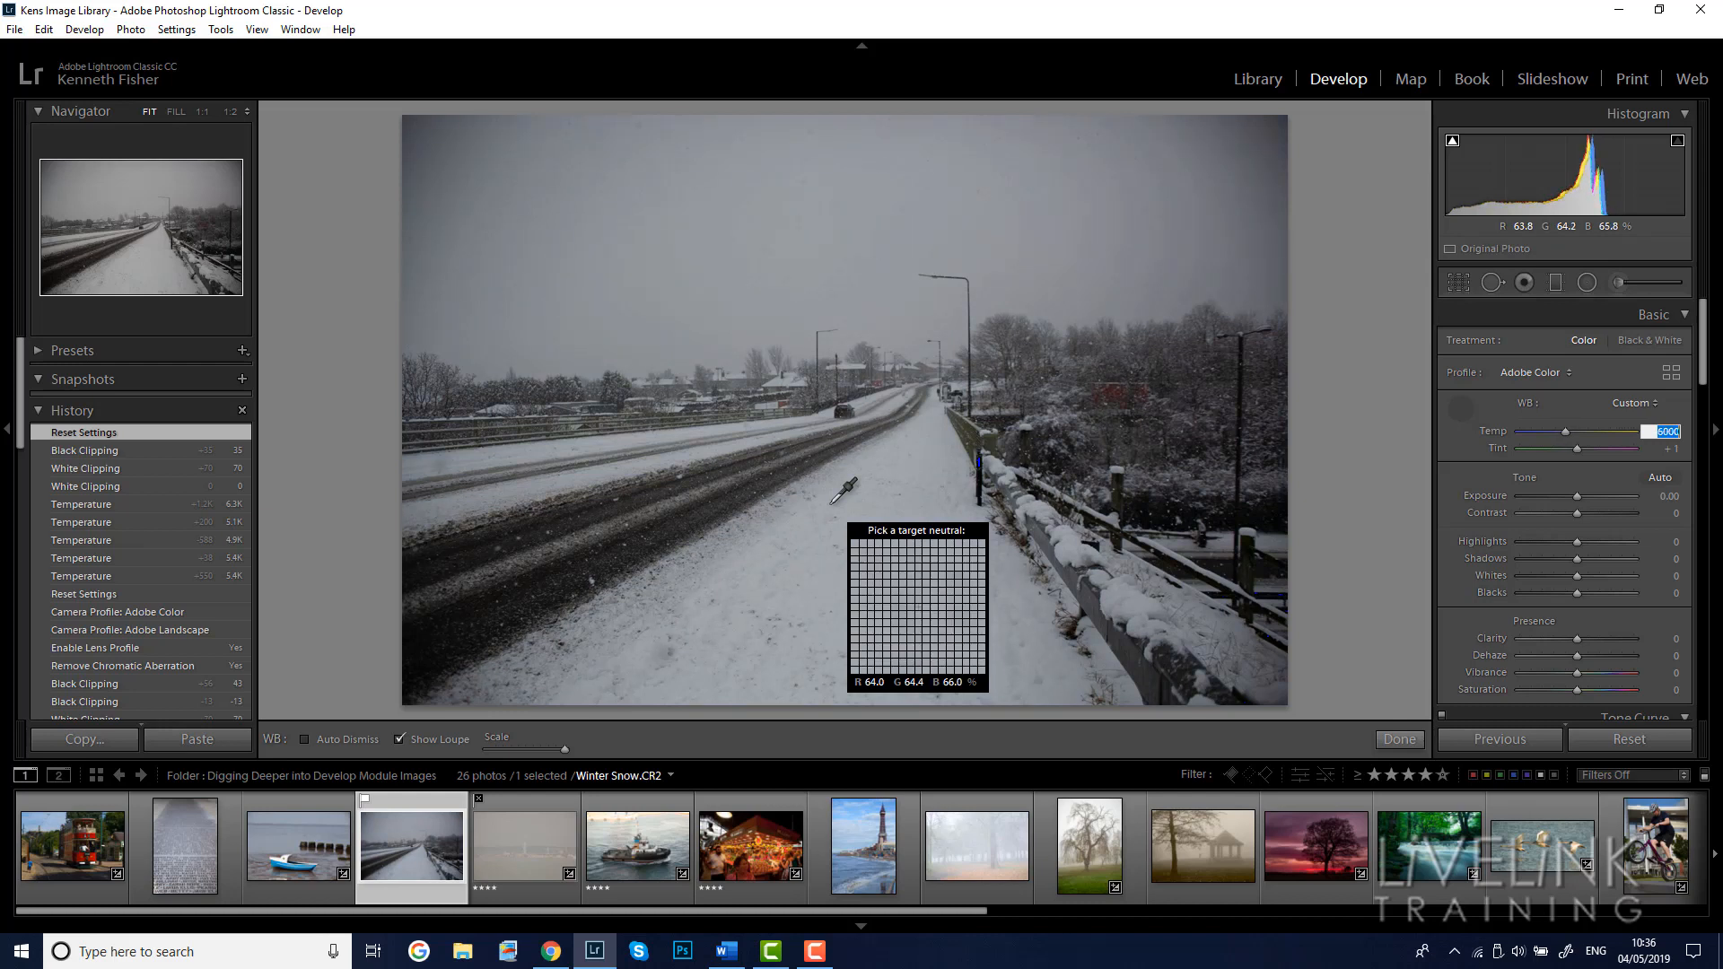
{"action": "key", "text": "Up"}
{"action": "key", "text": "Up"}
{"action": "key", "text": "Up"}
{"action": "key", "text": "Up"}
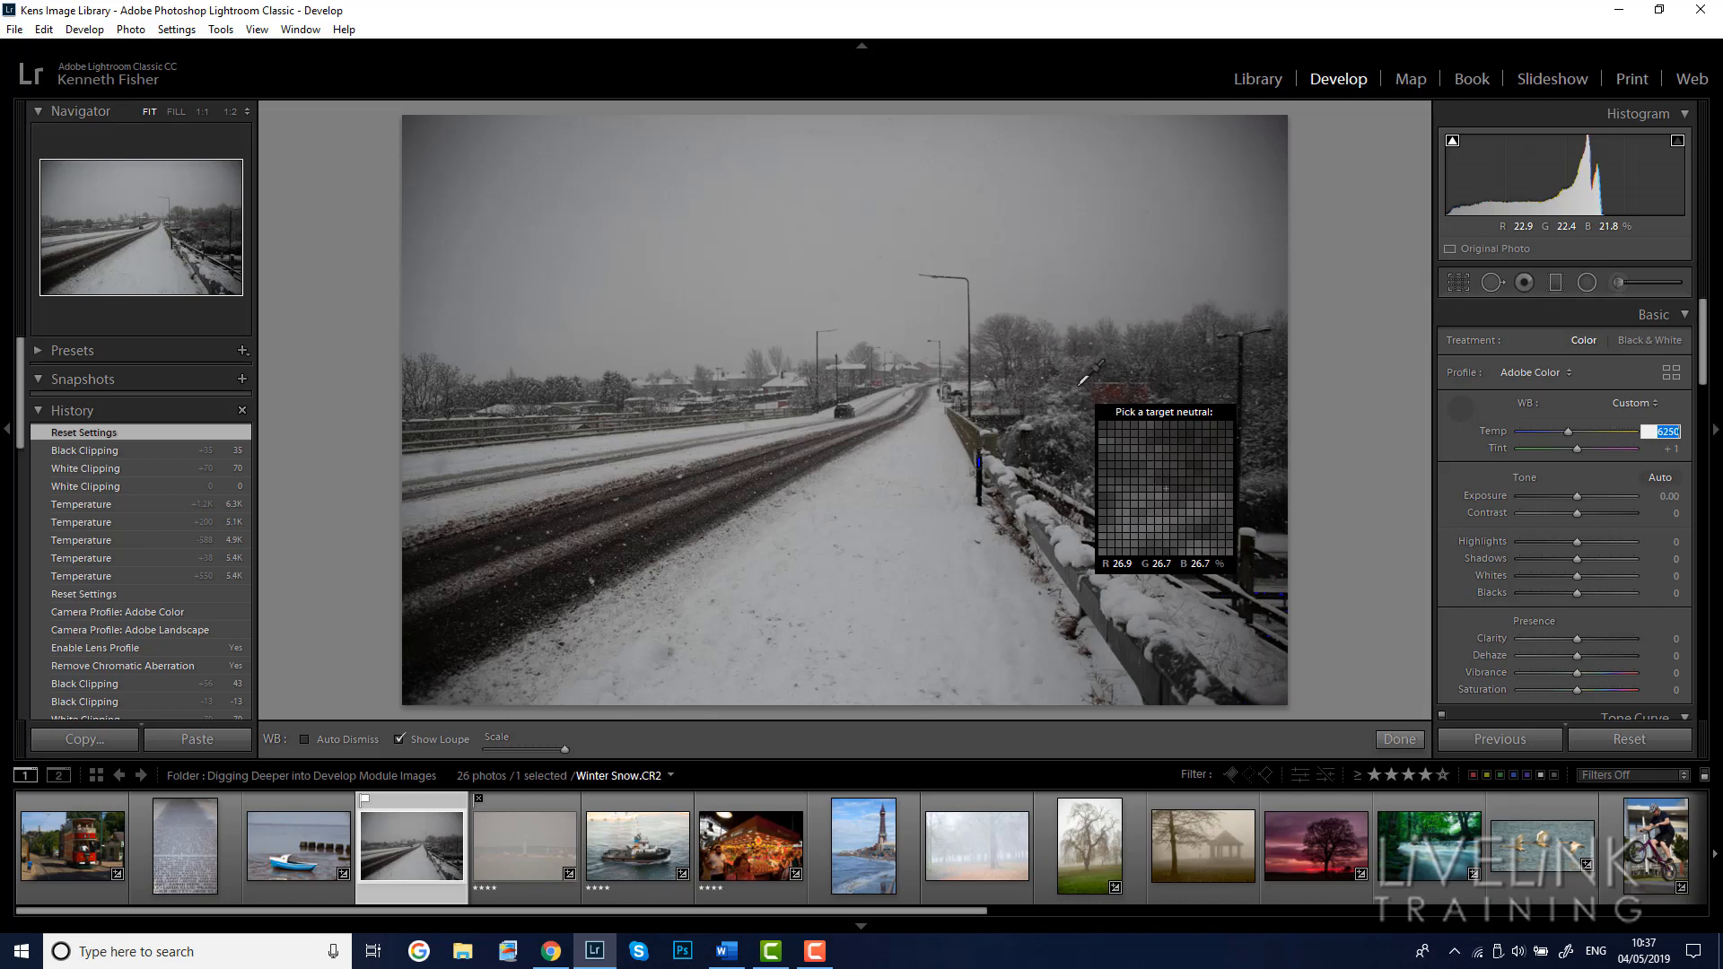
Set Whites to +70 to brighten the snow, leaving the temperature and the other tone settings as they are.
{"action": "key", "text": "Tab"}
{"action": "key", "text": "Tab"}
{"action": "key", "text": "Tab"}
{"action": "key", "text": "Tab"}
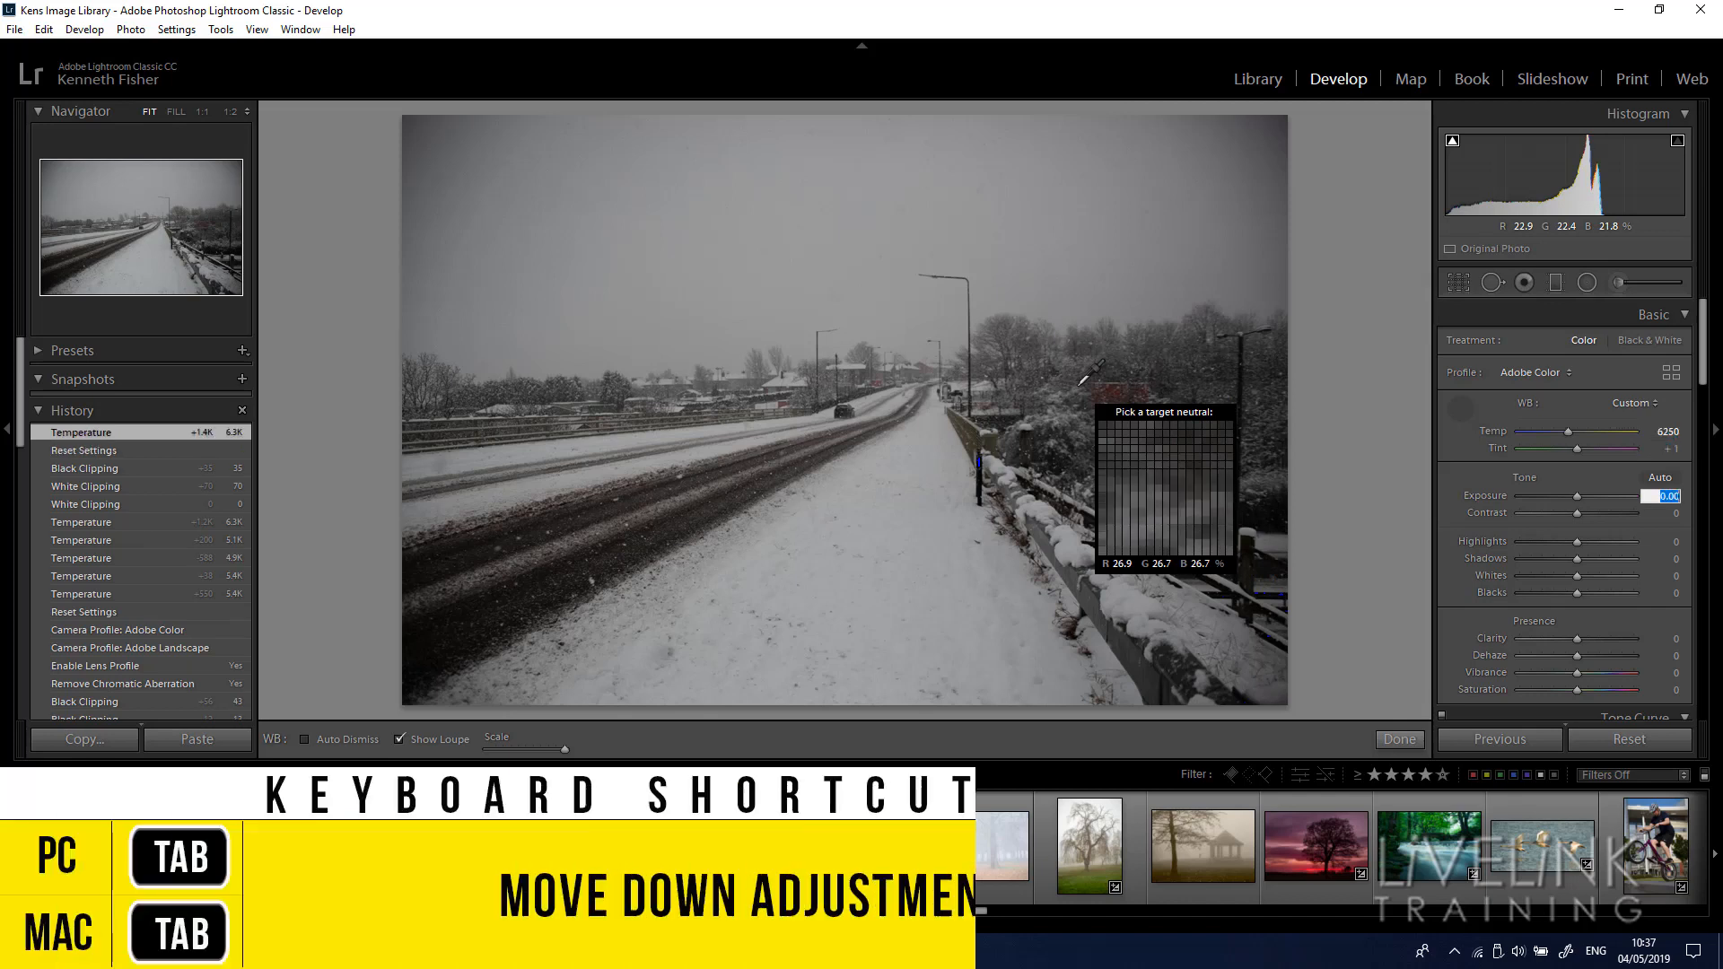
{"action": "key", "text": "Tab"}
{"action": "key", "text": "Tab"}
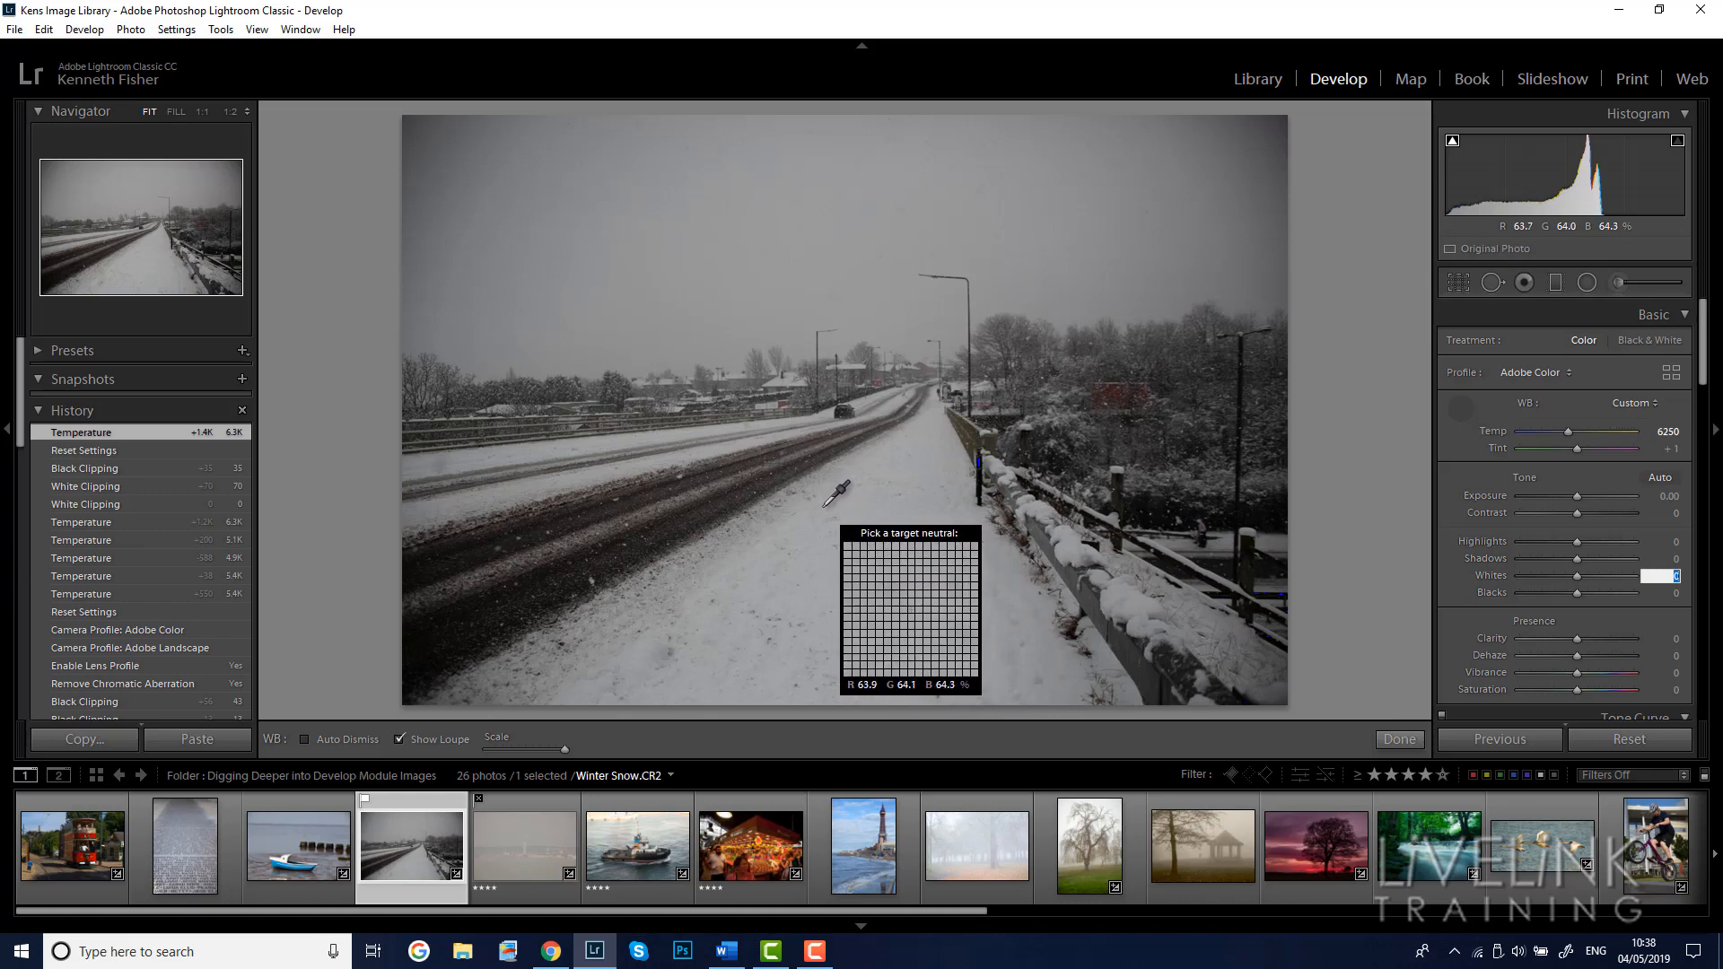
{"action": "key", "text": "Up"}
{"action": "key", "text": "Up"}
{"action": "key", "text": "Up"}
{"action": "key", "text": "Up"}
{"action": "key", "text": "Up"}
{"action": "key", "text": "shift"}
{"action": "key", "text": "shift+Up"}
{"action": "key", "text": "shift+Up"}
{"action": "key", "text": "shift+Up"}
{"action": "key", "text": "shift+Up"}
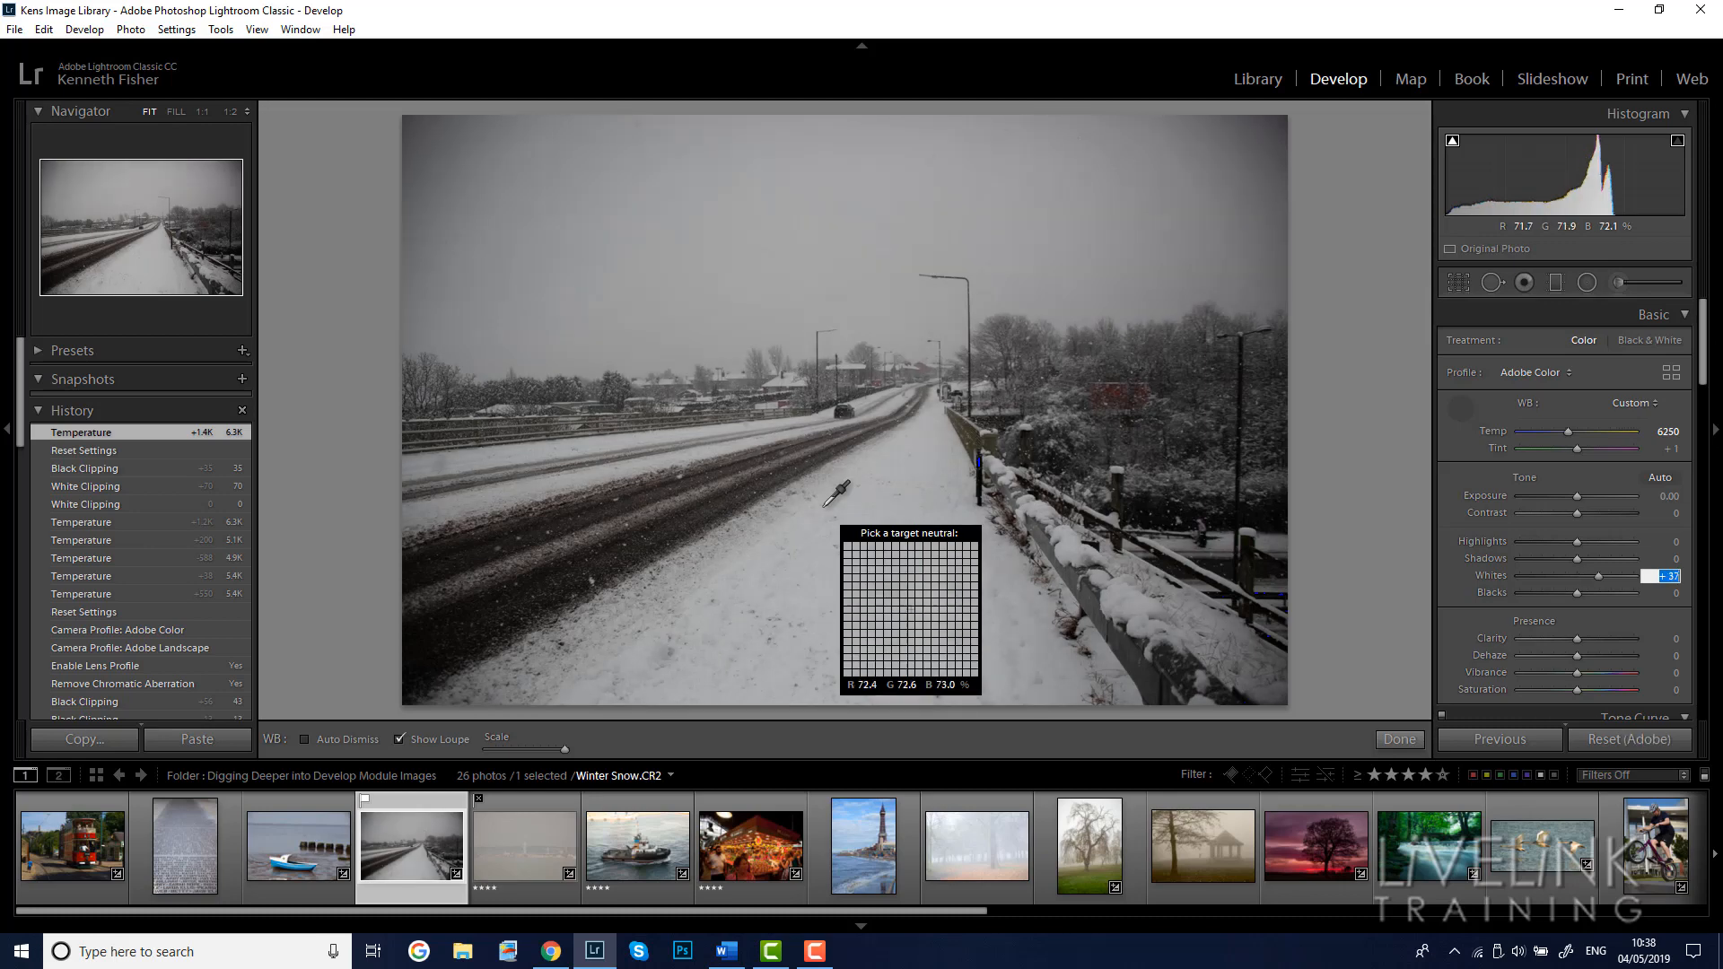
{"action": "key", "text": "shift+Up"}
{"action": "key", "text": "shift+Up"}
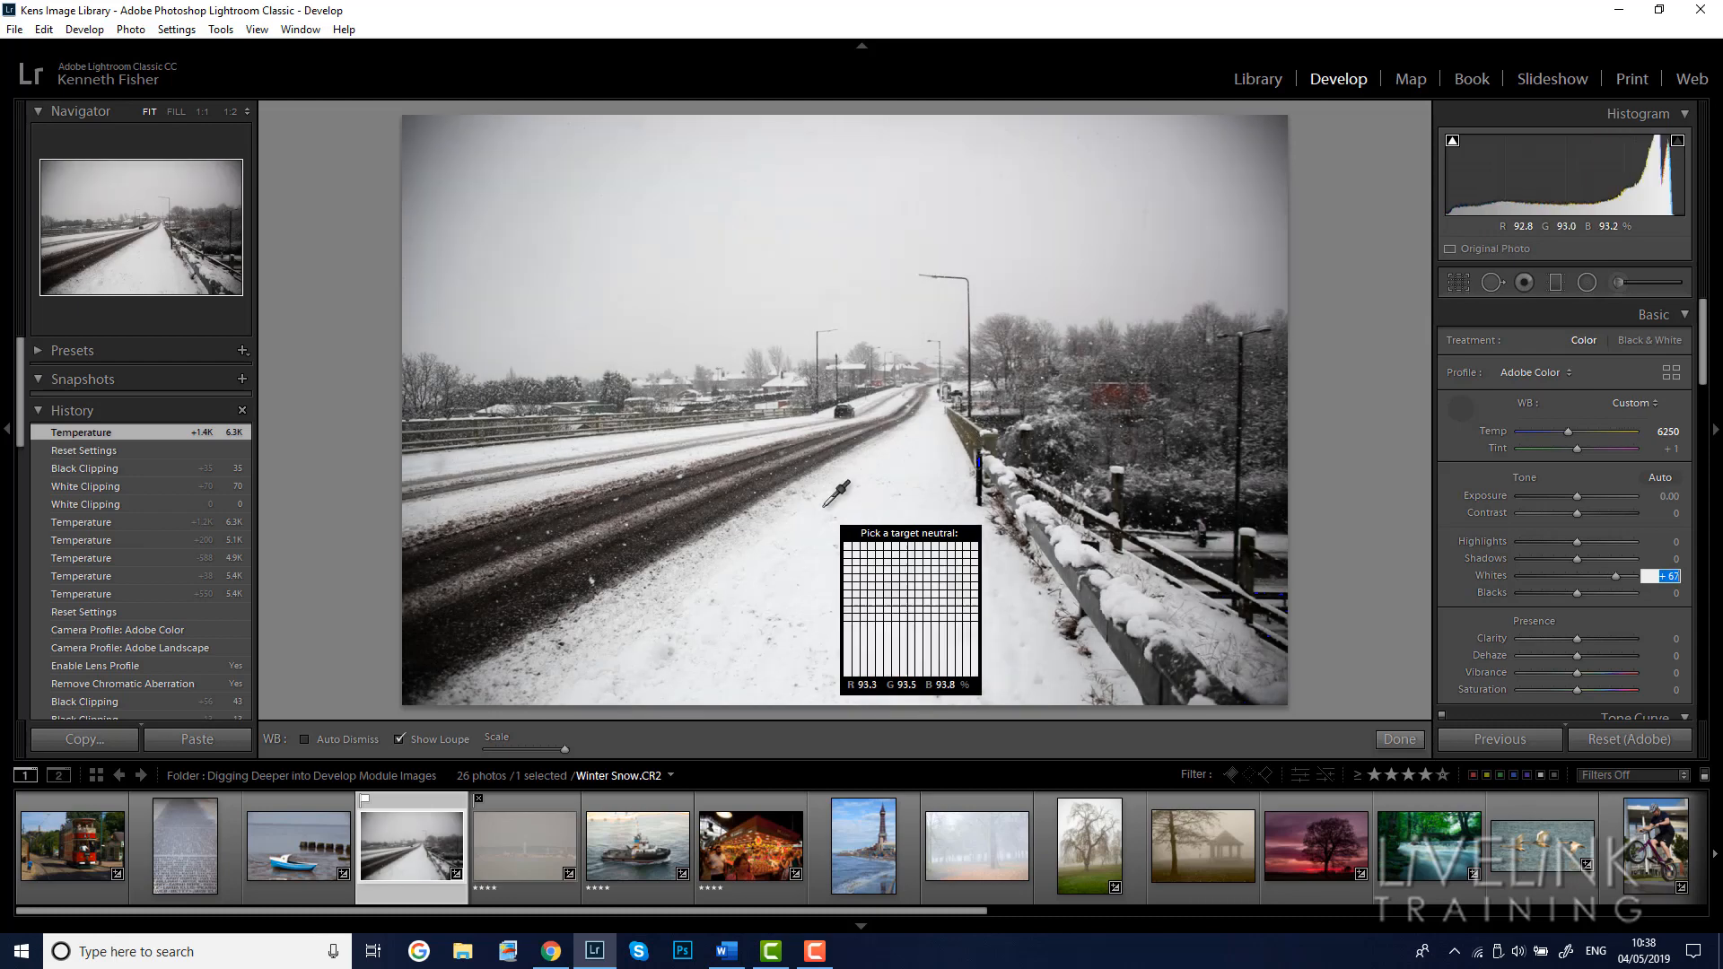
{"action": "key", "text": "shift+Up"}
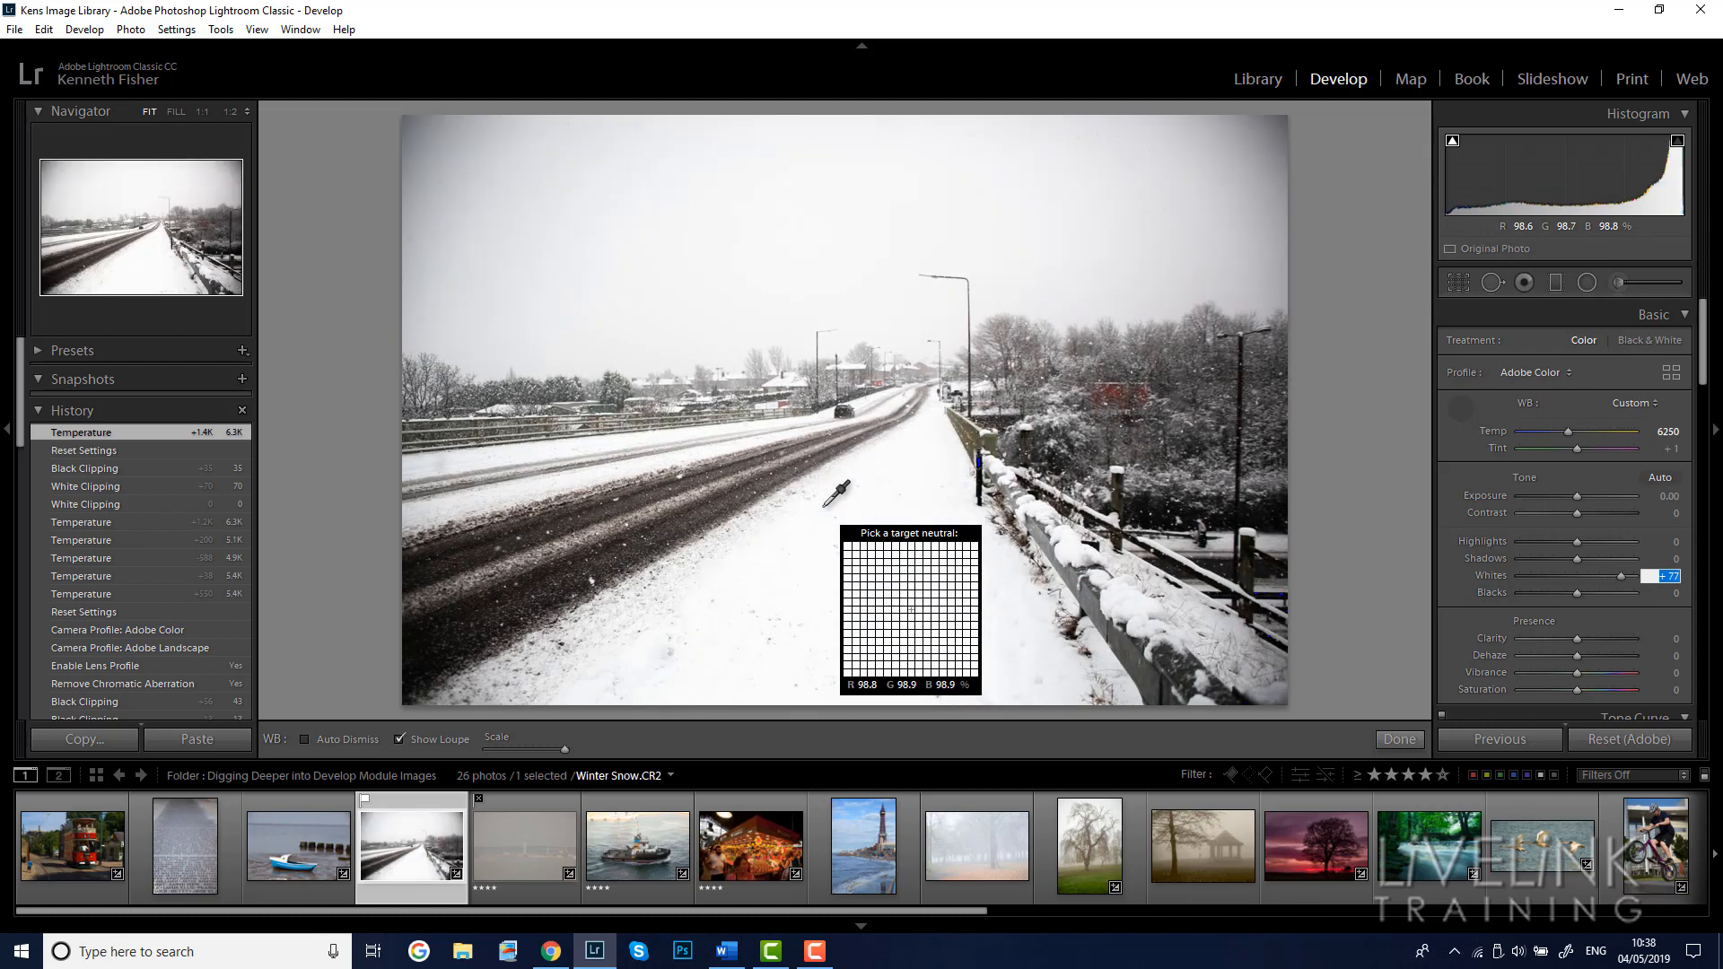
{"action": "key", "text": "shift+Down"}
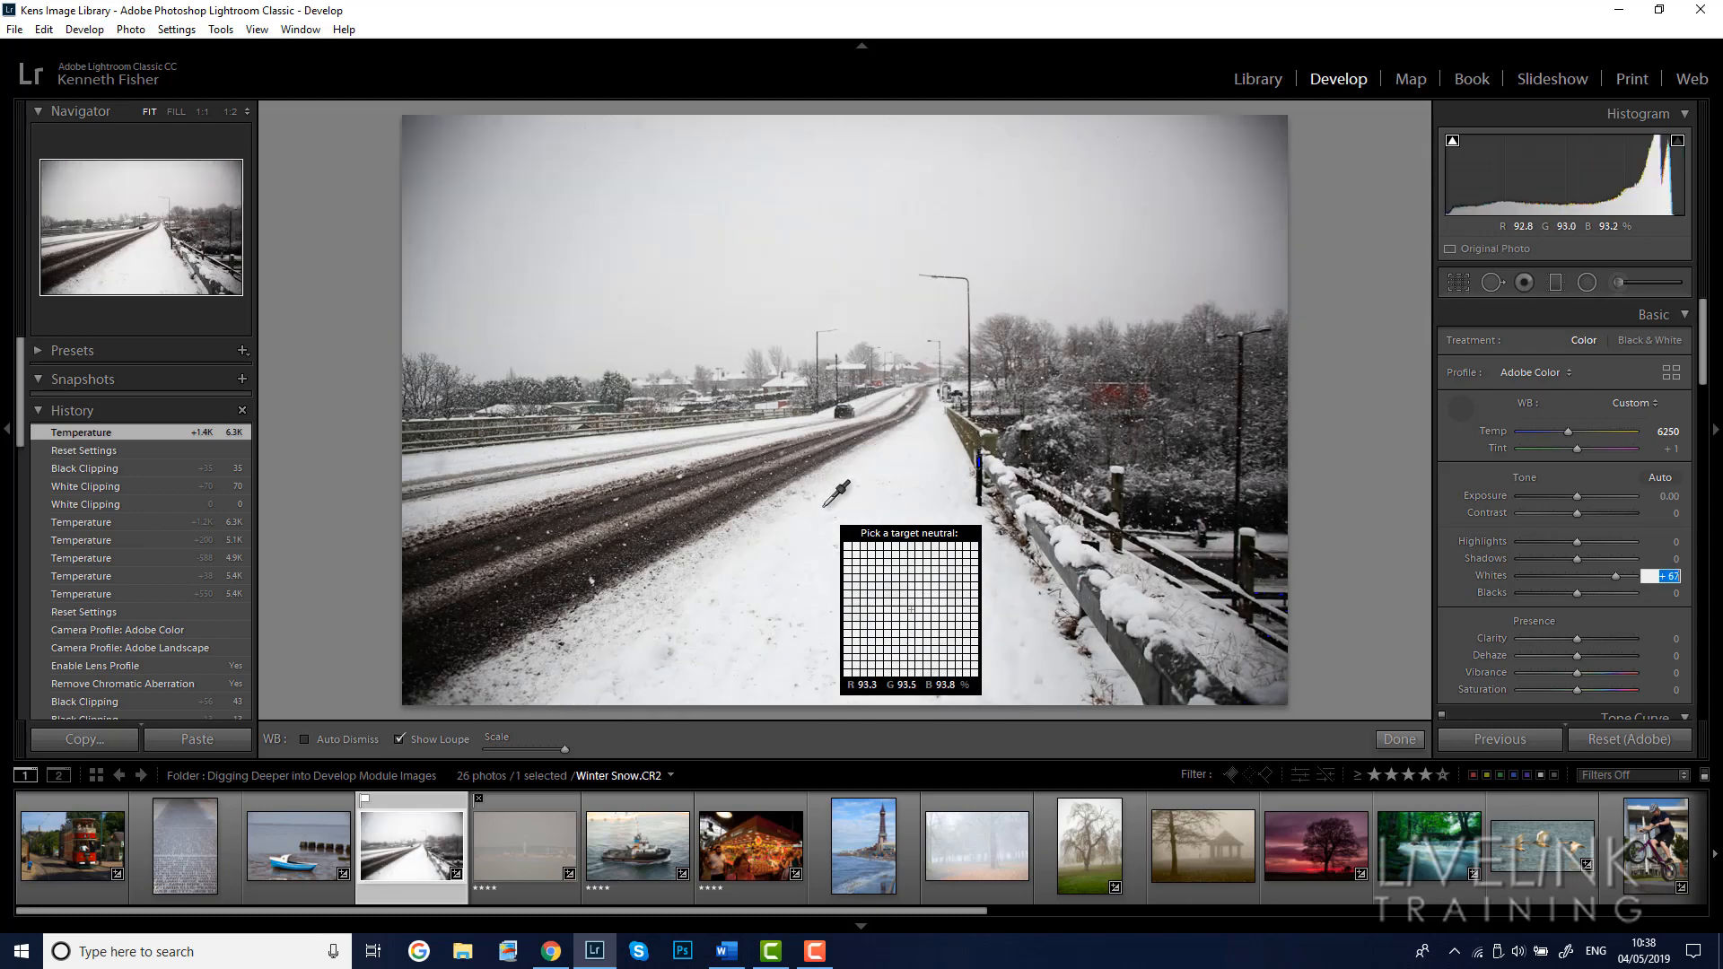
{"action": "key", "text": "Up"}
{"action": "key", "text": "Up"}
{"action": "key", "text": "Up"}
{"action": "key", "text": "Up"}
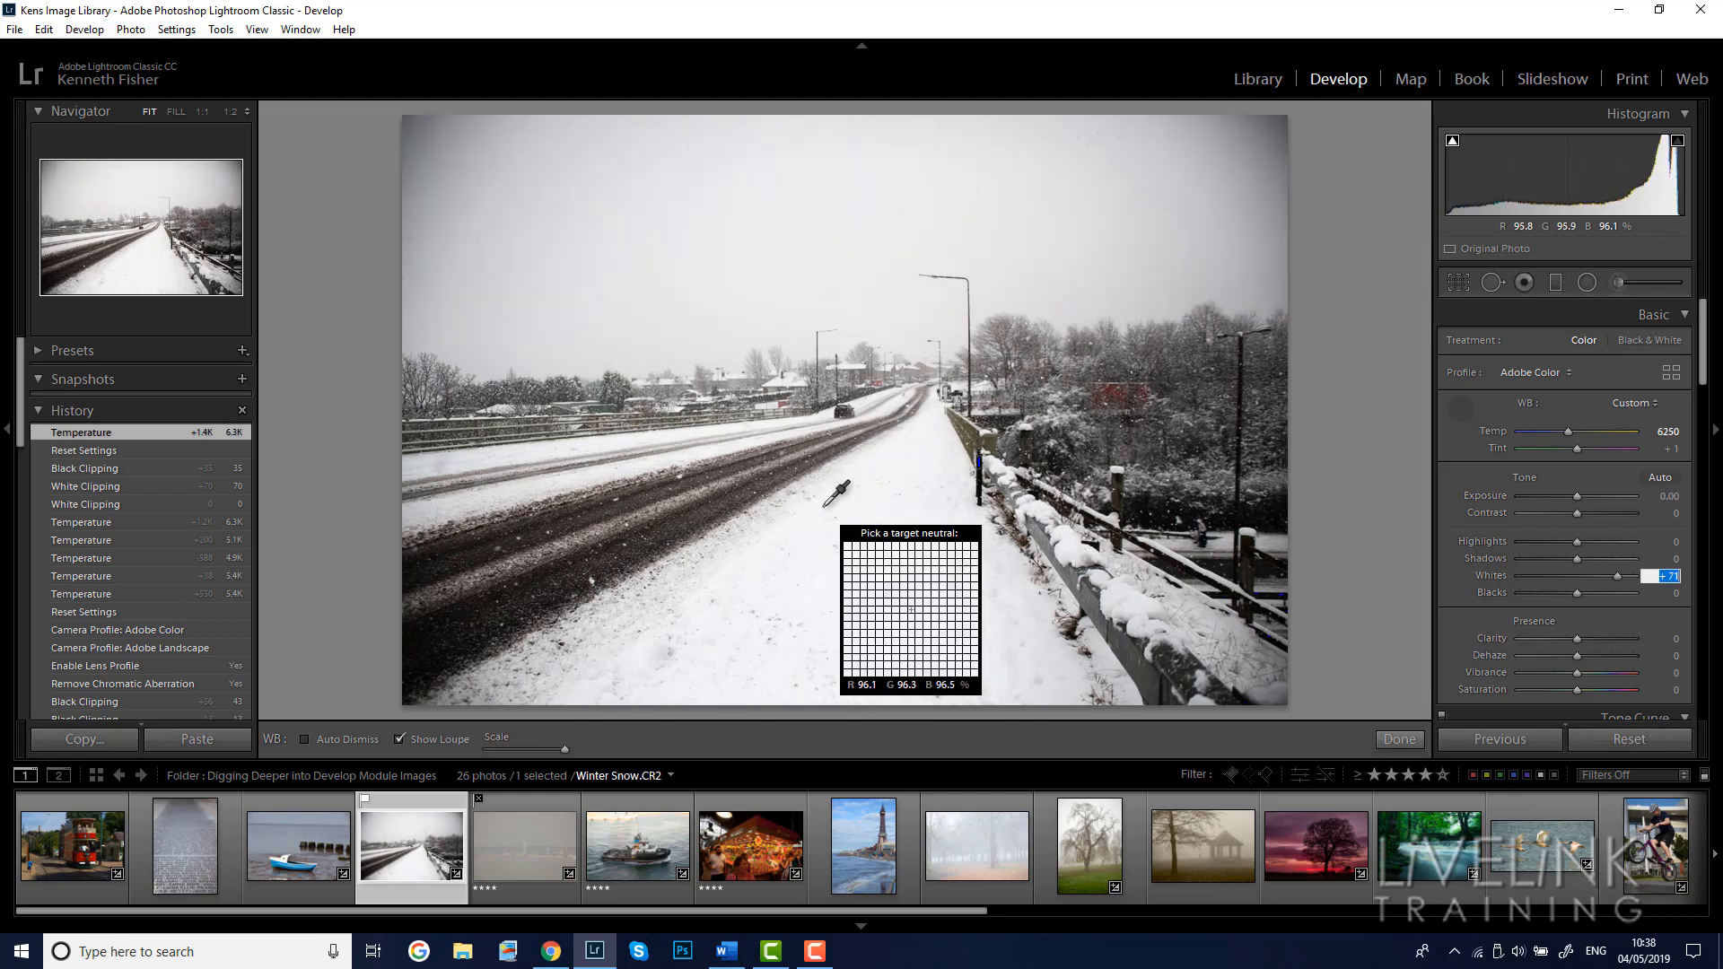
{"action": "key", "text": "Down"}
{"action": "key", "text": "Tab"}
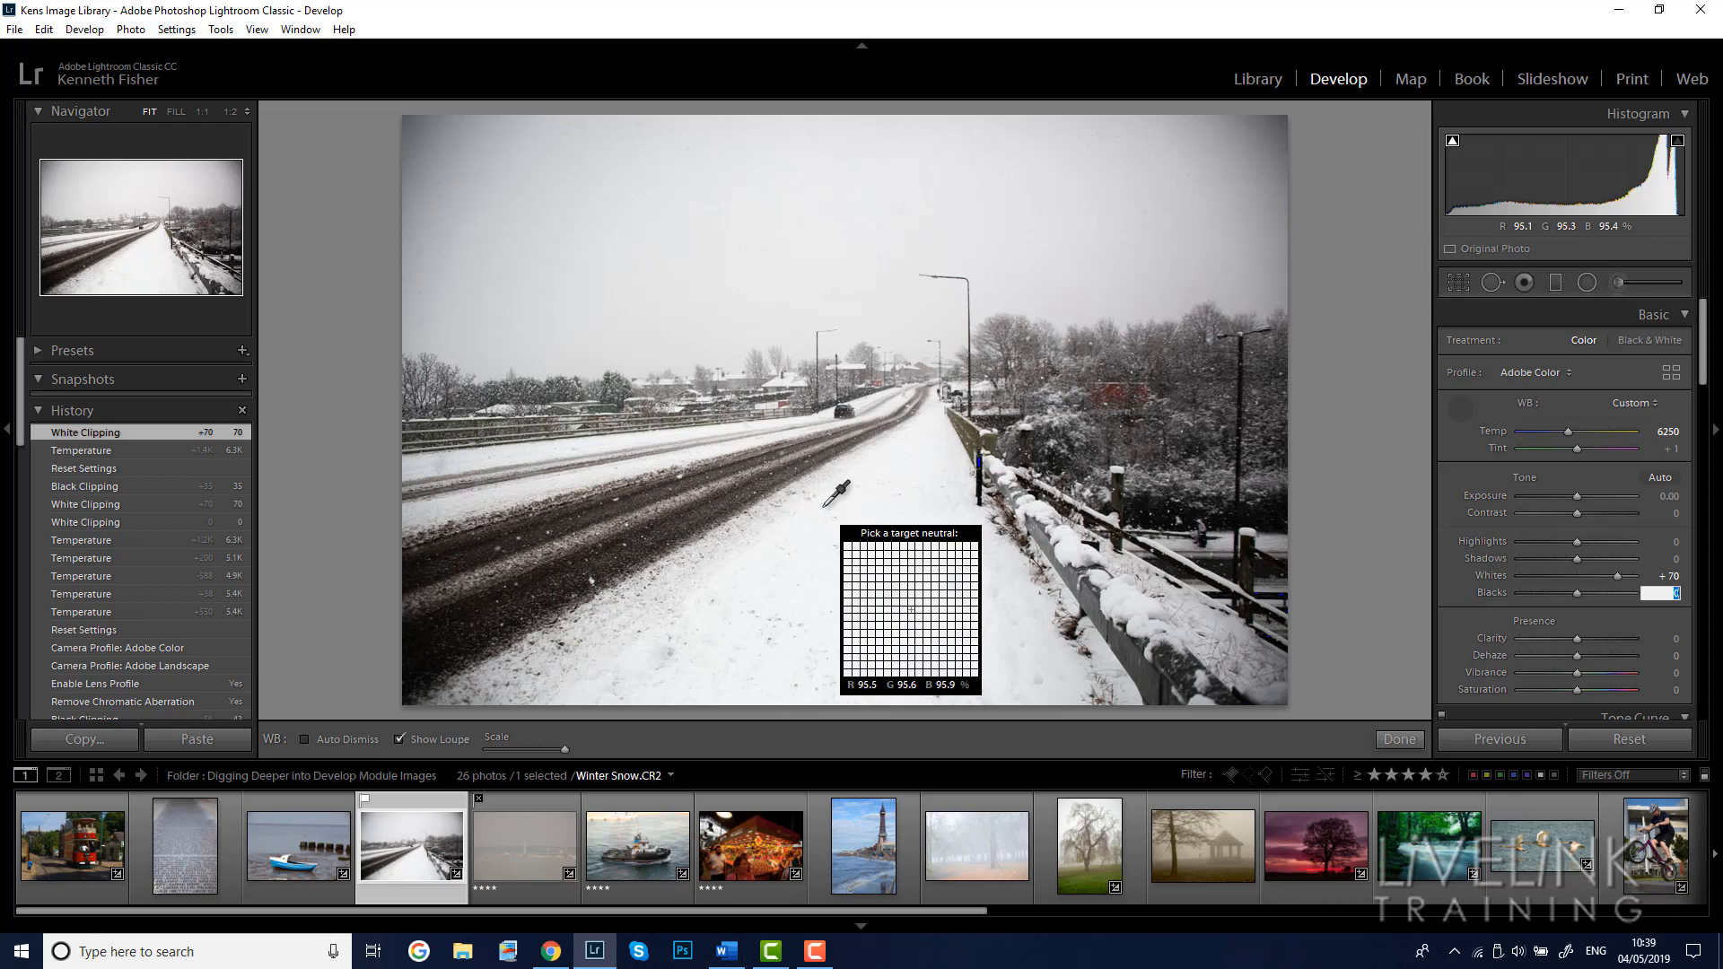
Step the active tone setting back from Blacks to Highlights and forward again to Blacks.
{"action": "key", "text": "shift+Tab"}
{"action": "key", "text": "shift+Tab"}
{"action": "key", "text": "shift+Tab"}
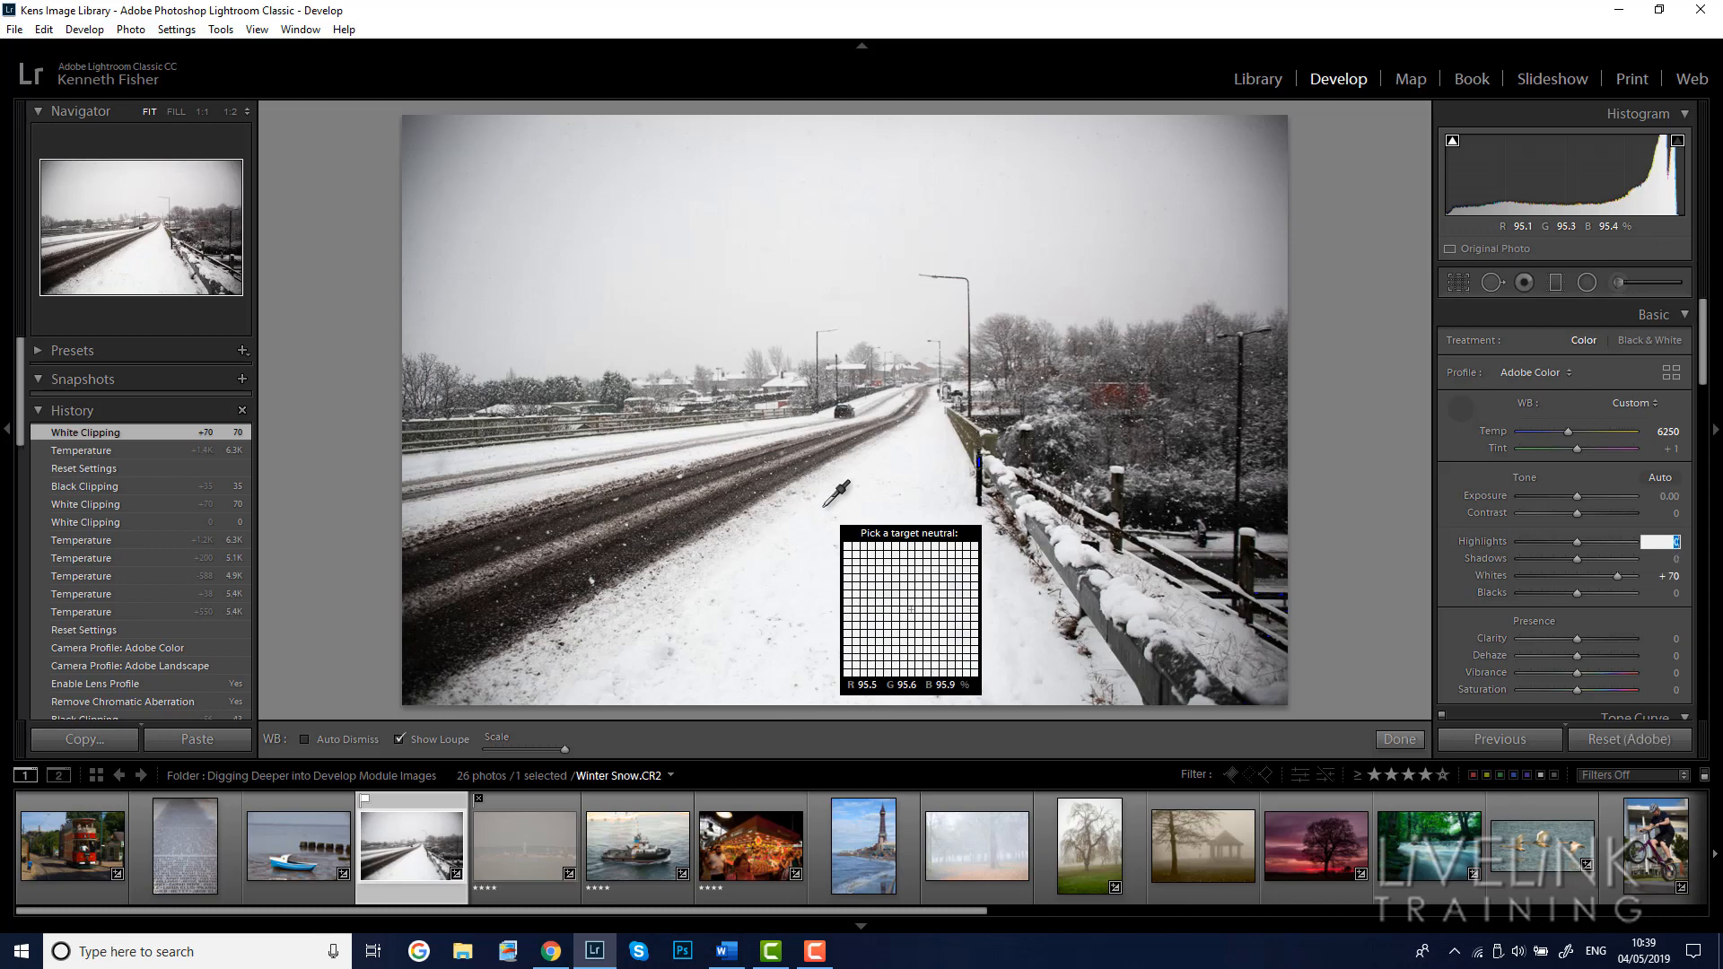
{"action": "key", "text": "Tab"}
{"action": "key", "text": "Tab"}
{"action": "key", "text": "Tab"}
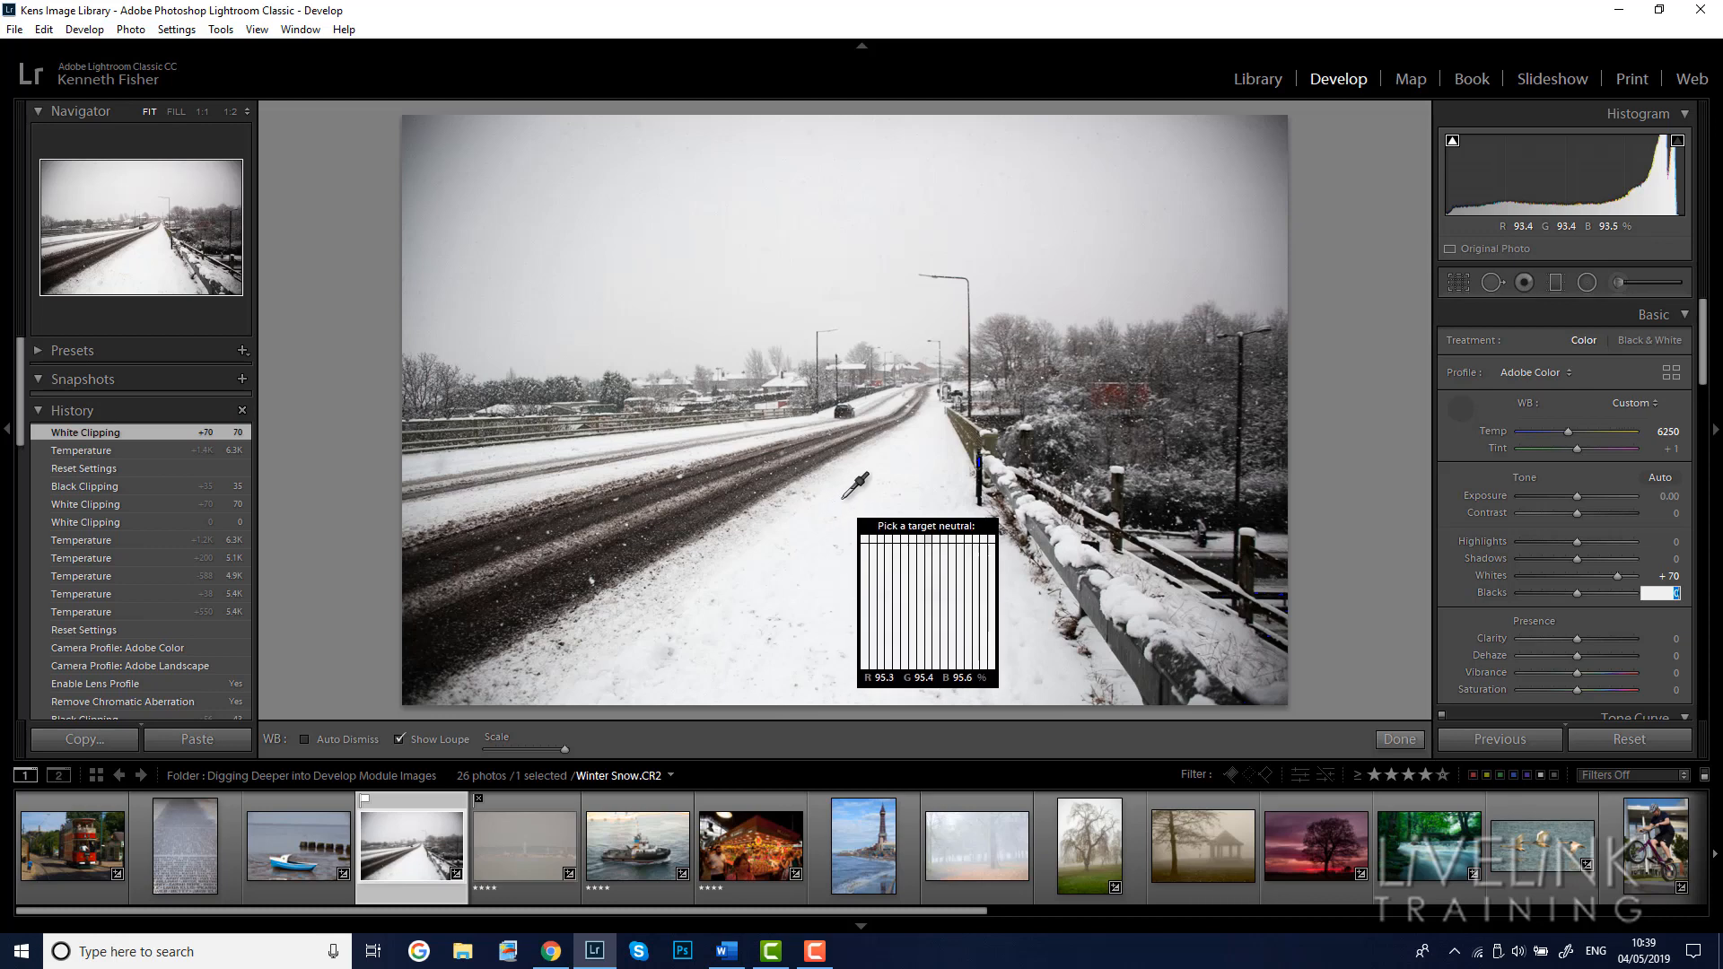
Set Blacks to +41 to remove the shadow clipping on the dark post beside the fence.
{"action": "left_click", "coordinate": [1454, 147]}
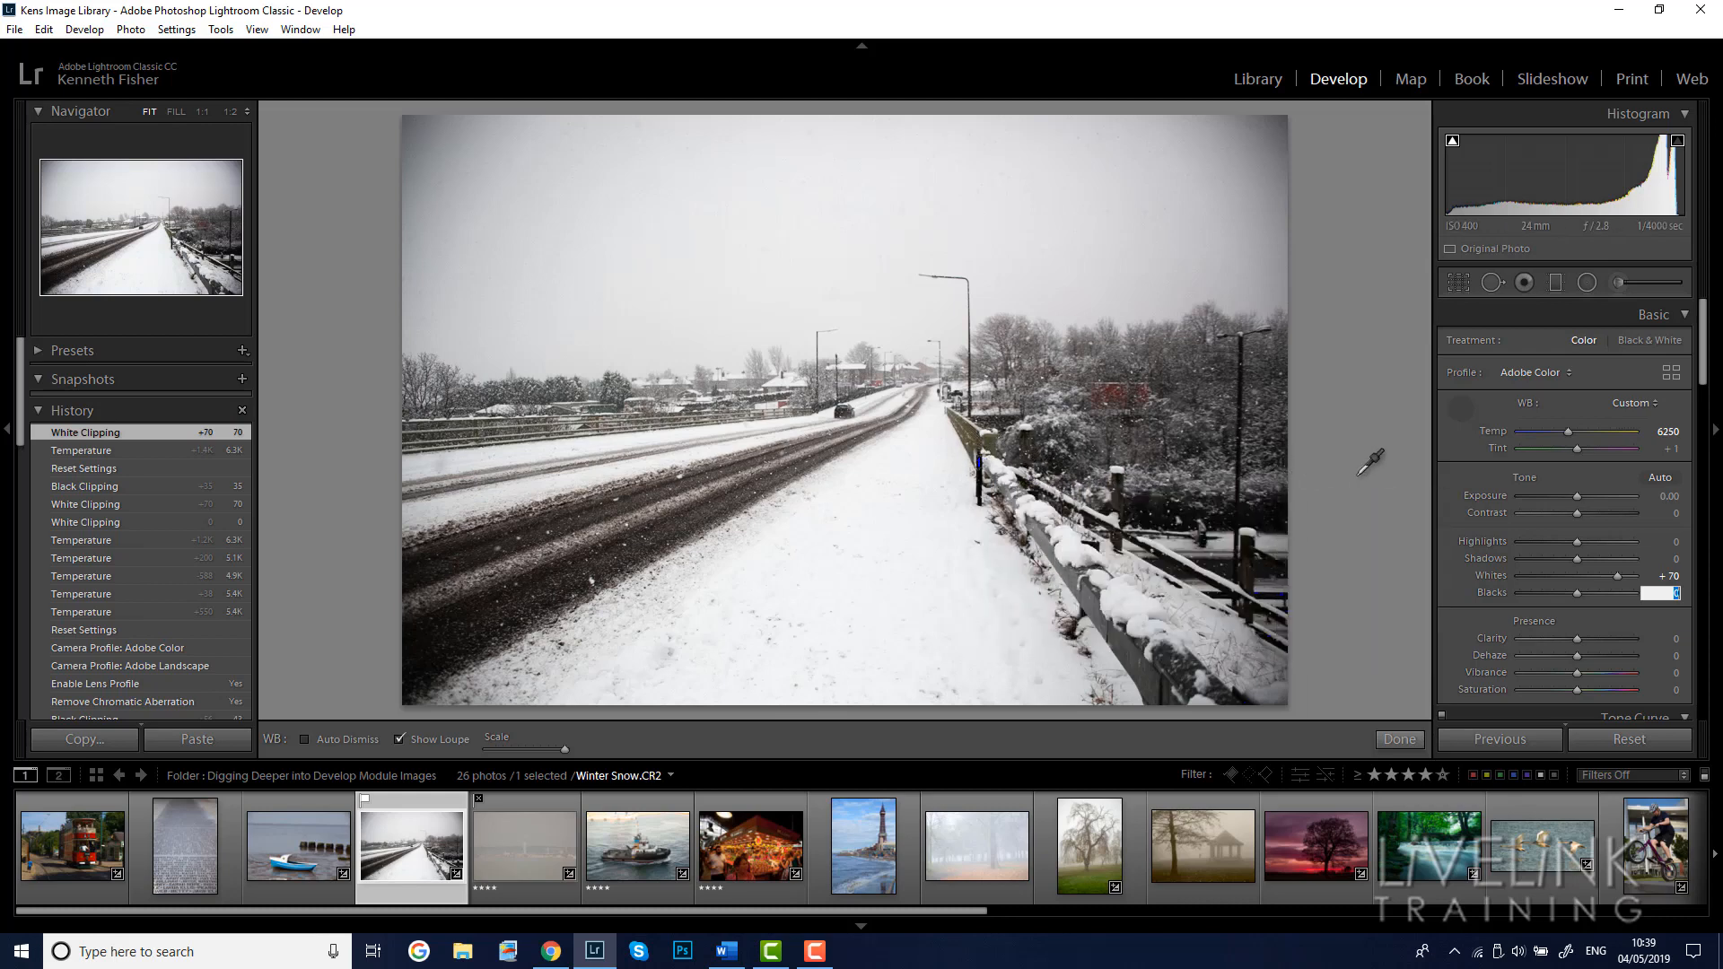
{"action": "left_click", "coordinate": [203, 112]}
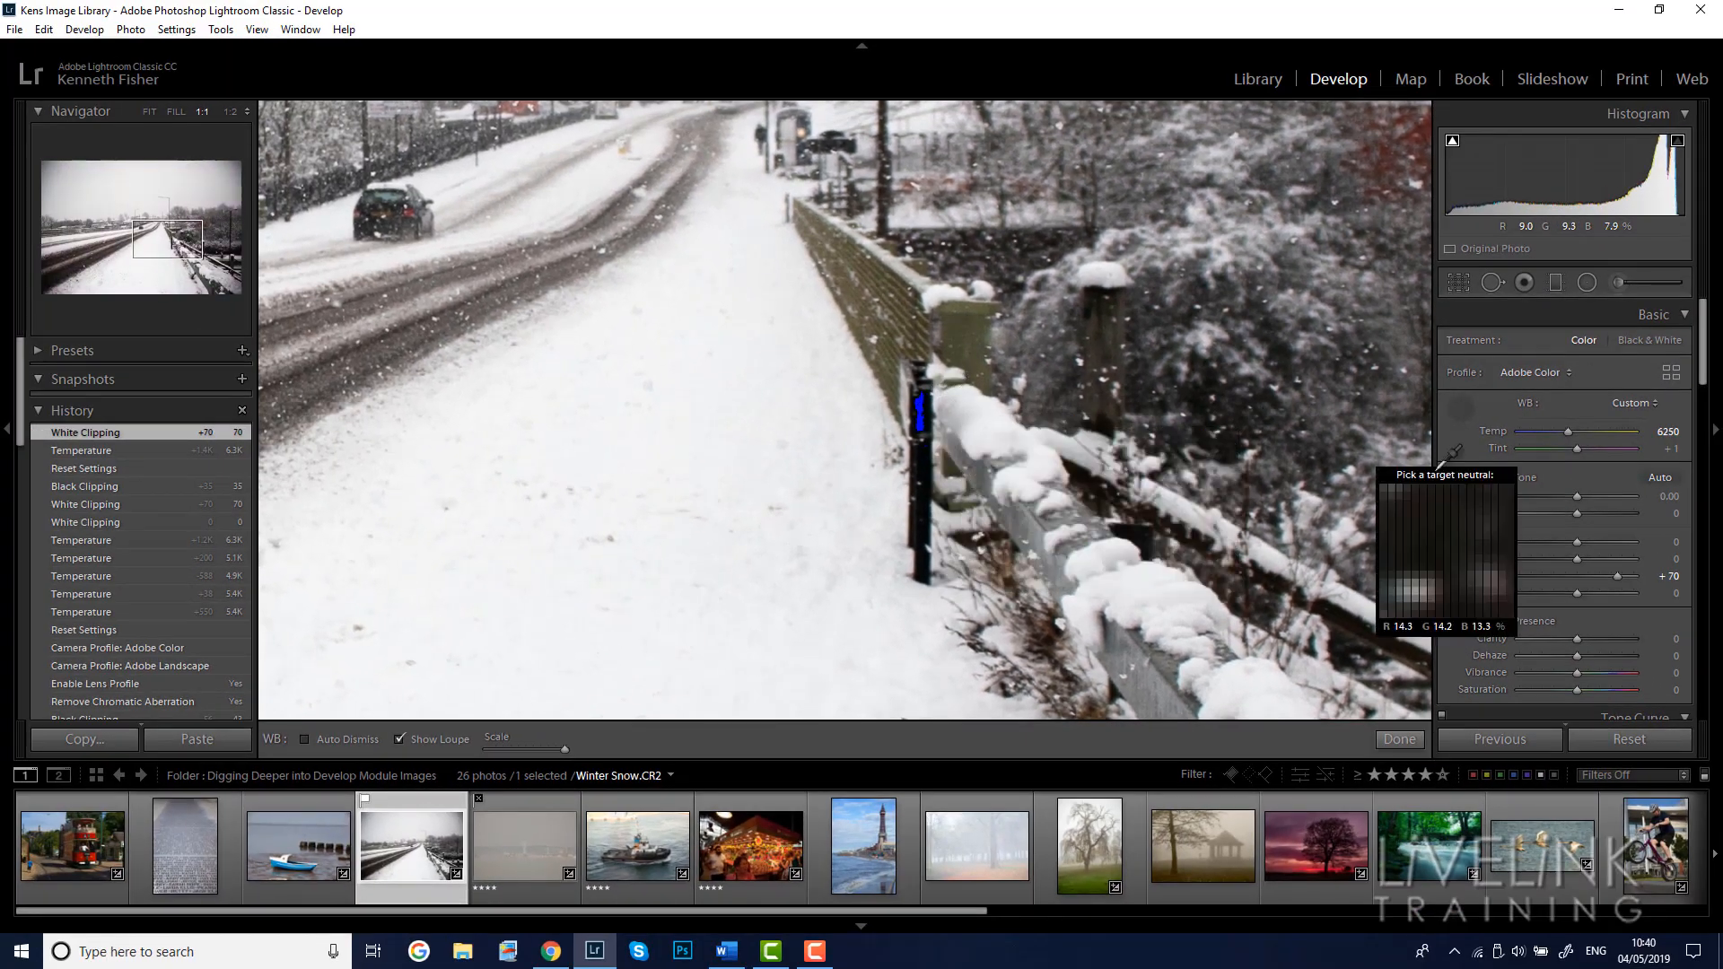
{"action": "left_click", "coordinate": [1671, 600]}
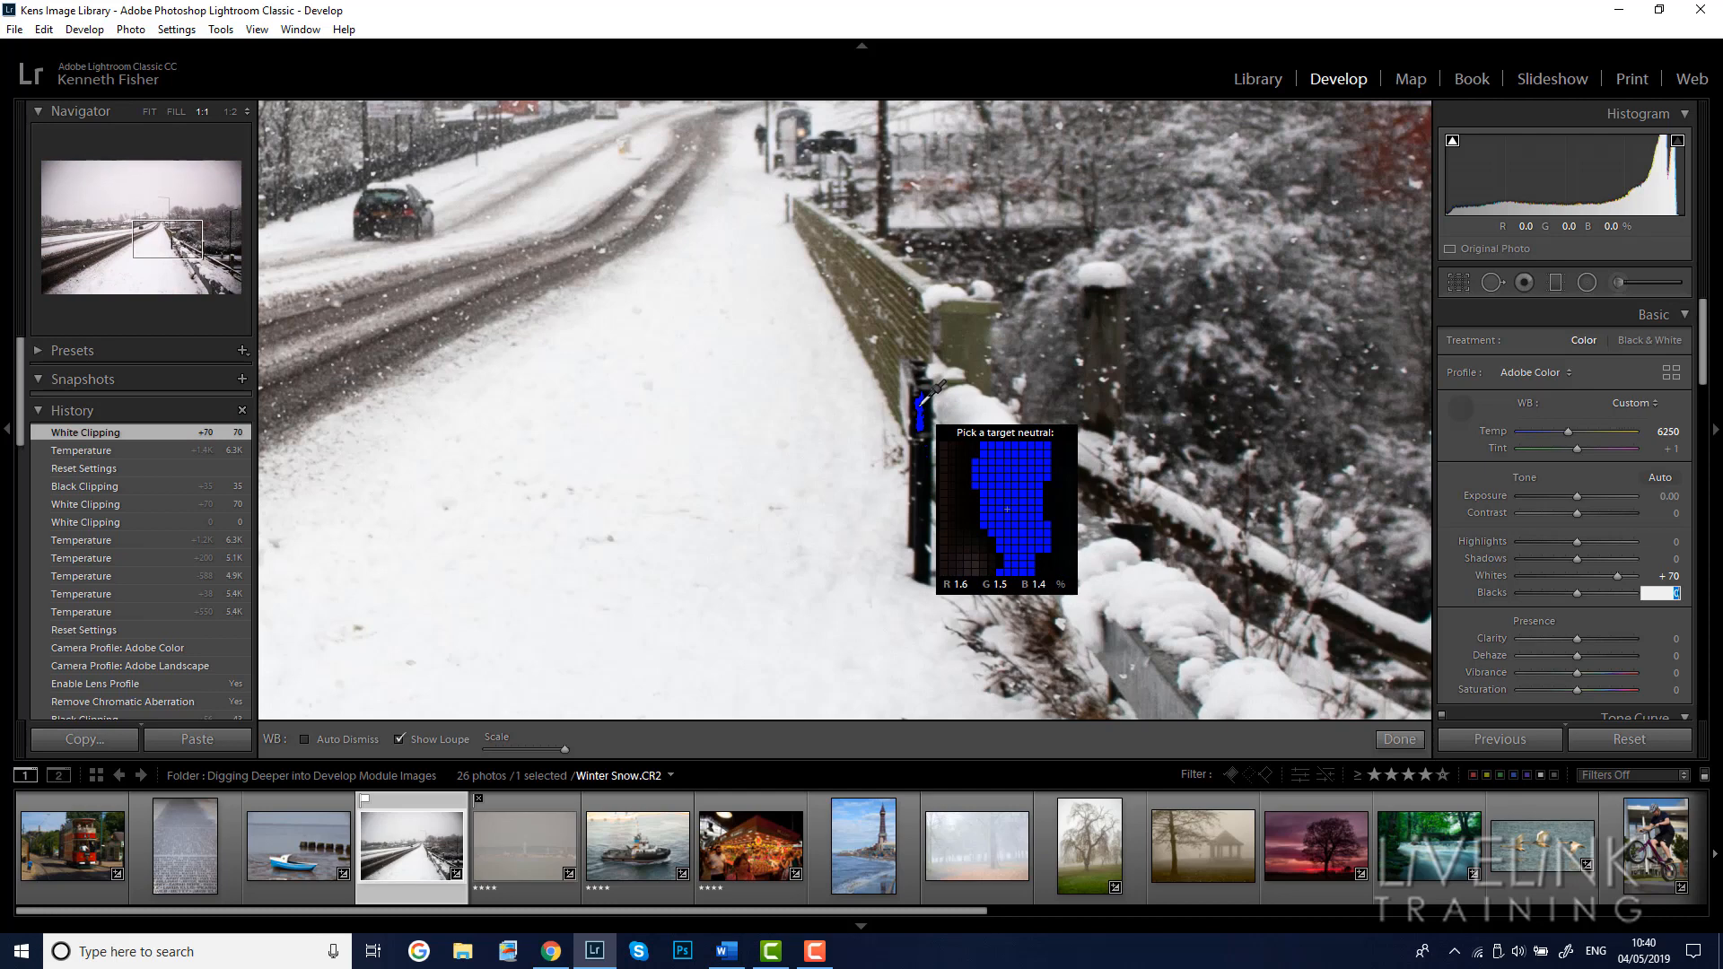
{"action": "key", "text": "Up"}
{"action": "key", "text": "Up"}
{"action": "key", "text": "Up"}
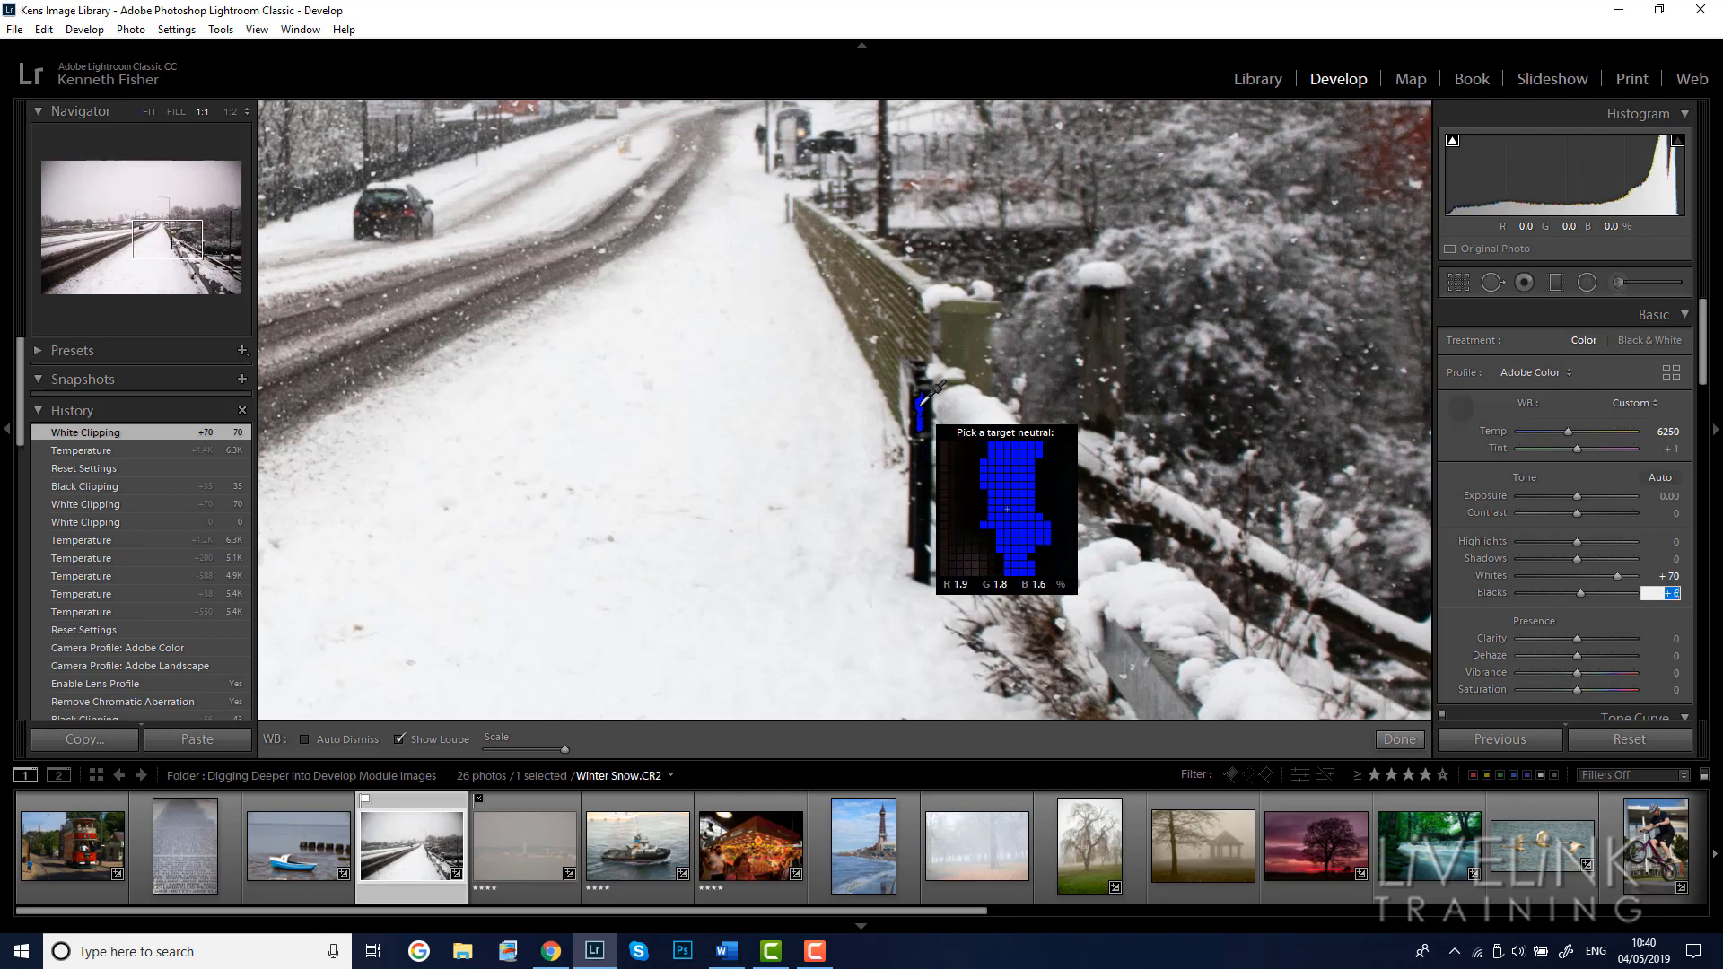
{"action": "key", "text": "Up"}
{"action": "key", "text": "Up"}
{"action": "key", "text": "Up"}
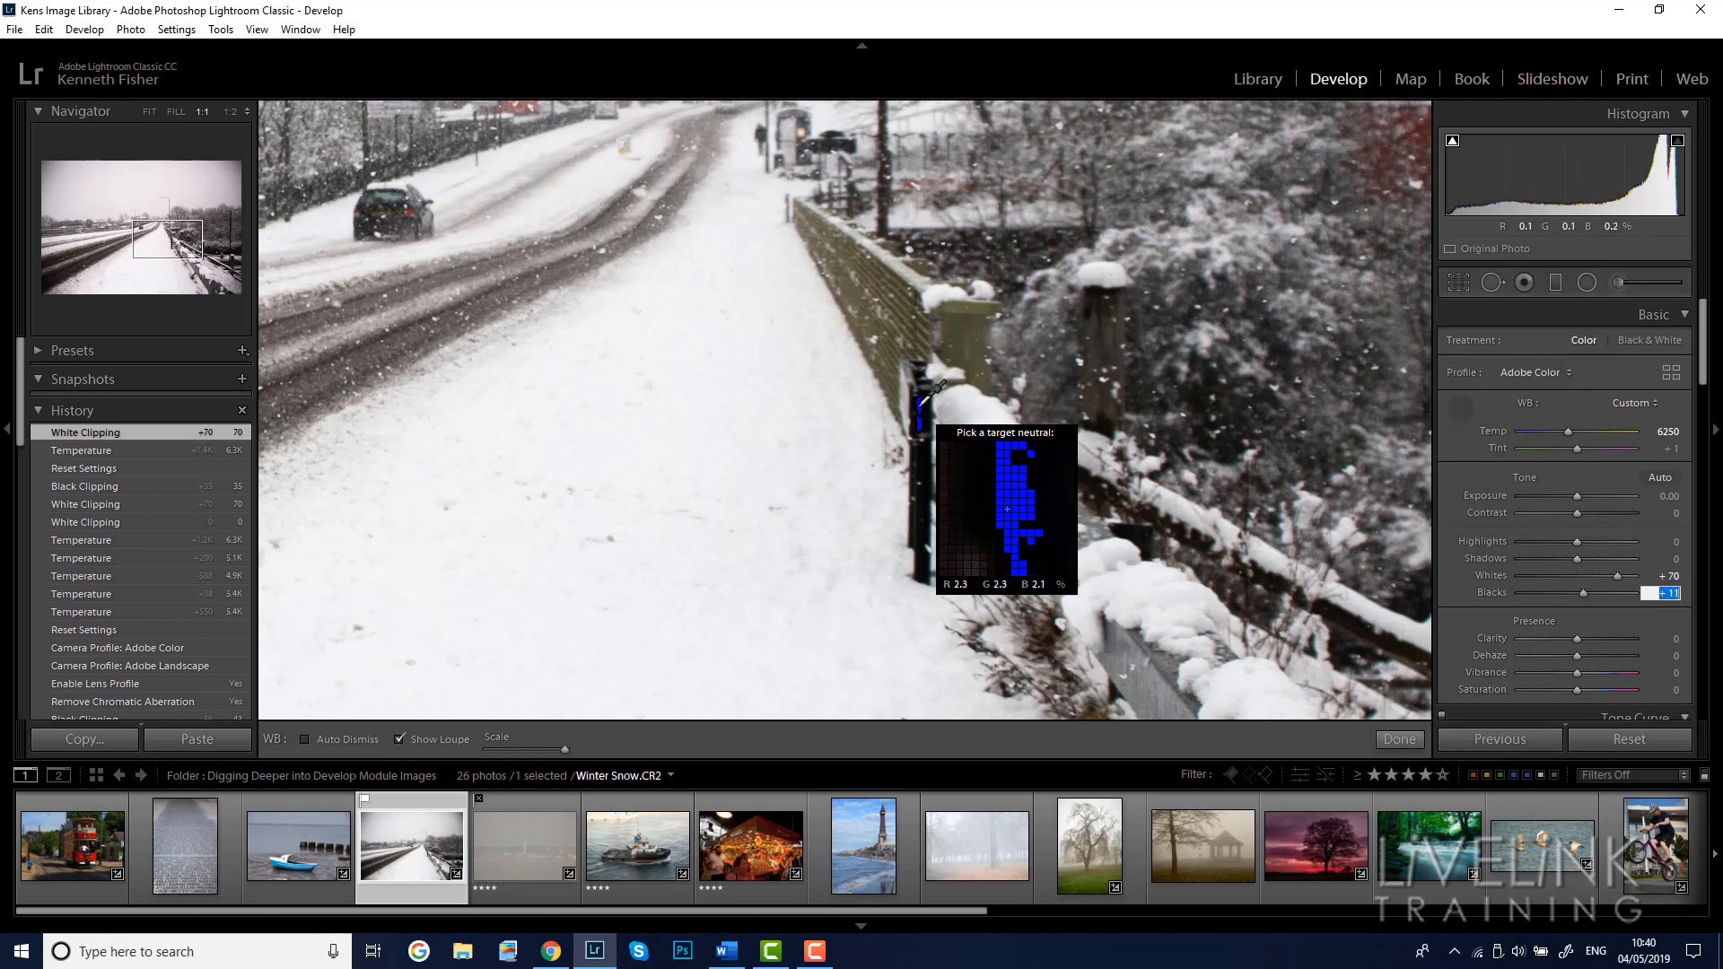
{"action": "key", "text": "Up"}
{"action": "key", "text": "Up"}
{"action": "key", "text": "Up"}
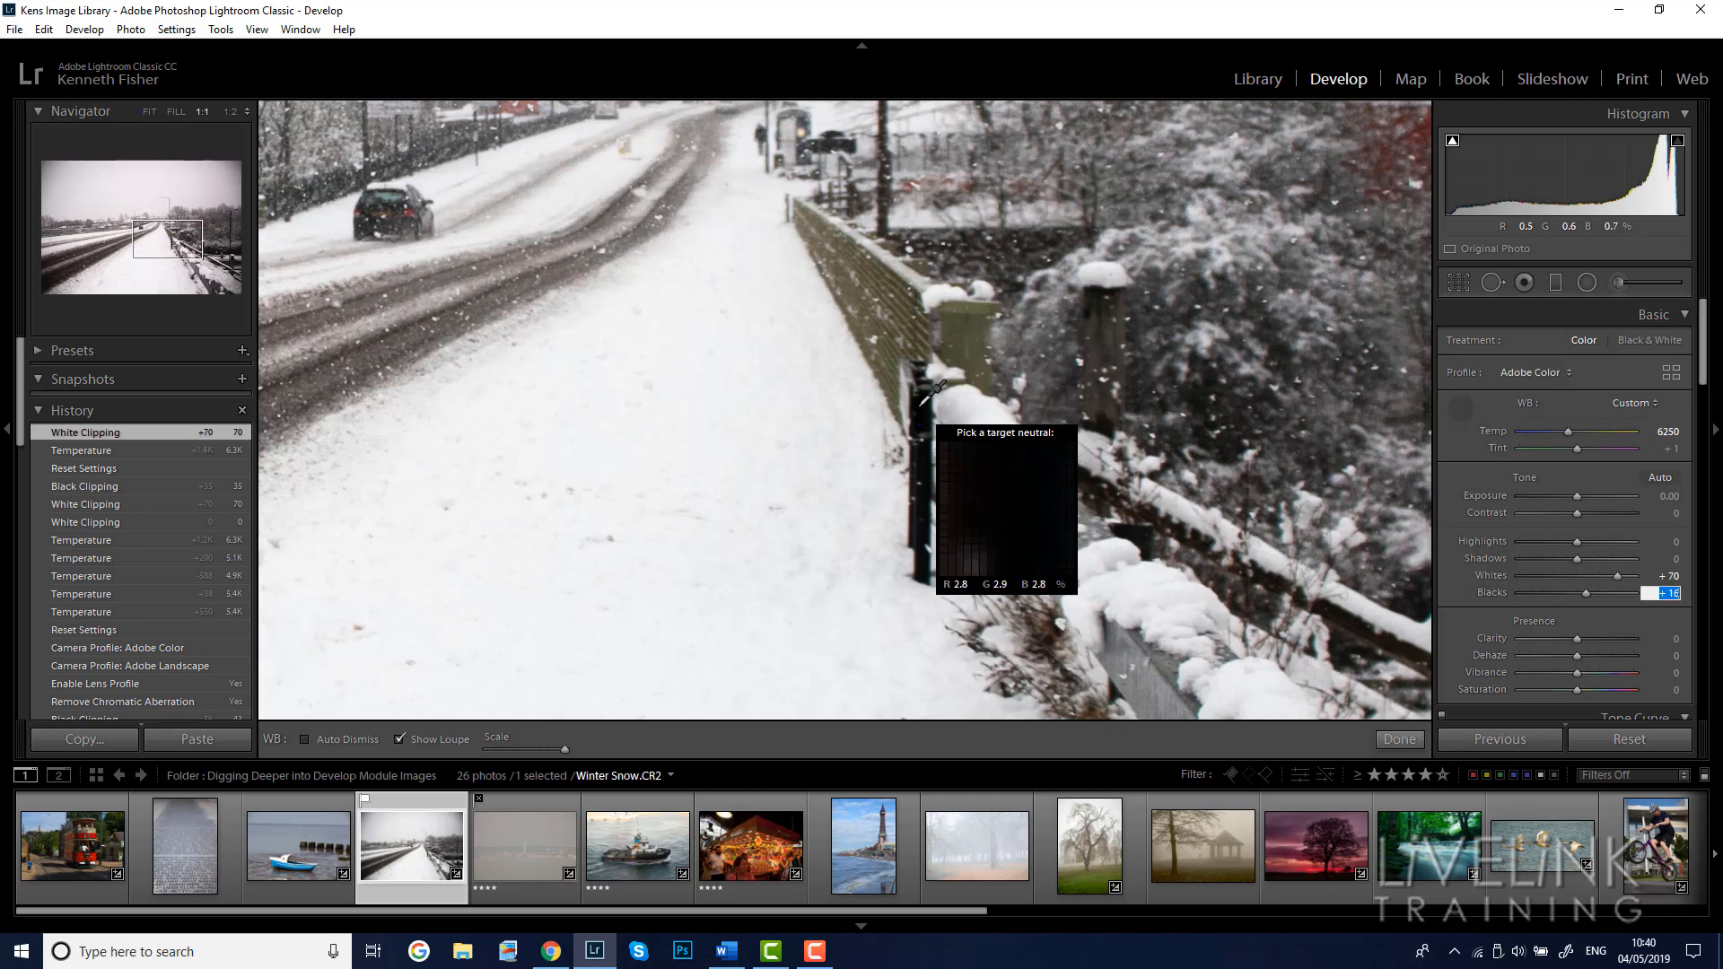
{"action": "key", "text": "Up"}
{"action": "key", "text": "Up"}
{"action": "key", "text": "Up"}
{"action": "key", "text": "Up"}
{"action": "key", "text": "Up"}
{"action": "key", "text": "Up"}
{"action": "key", "text": "Up"}
{"action": "key", "text": "Up"}
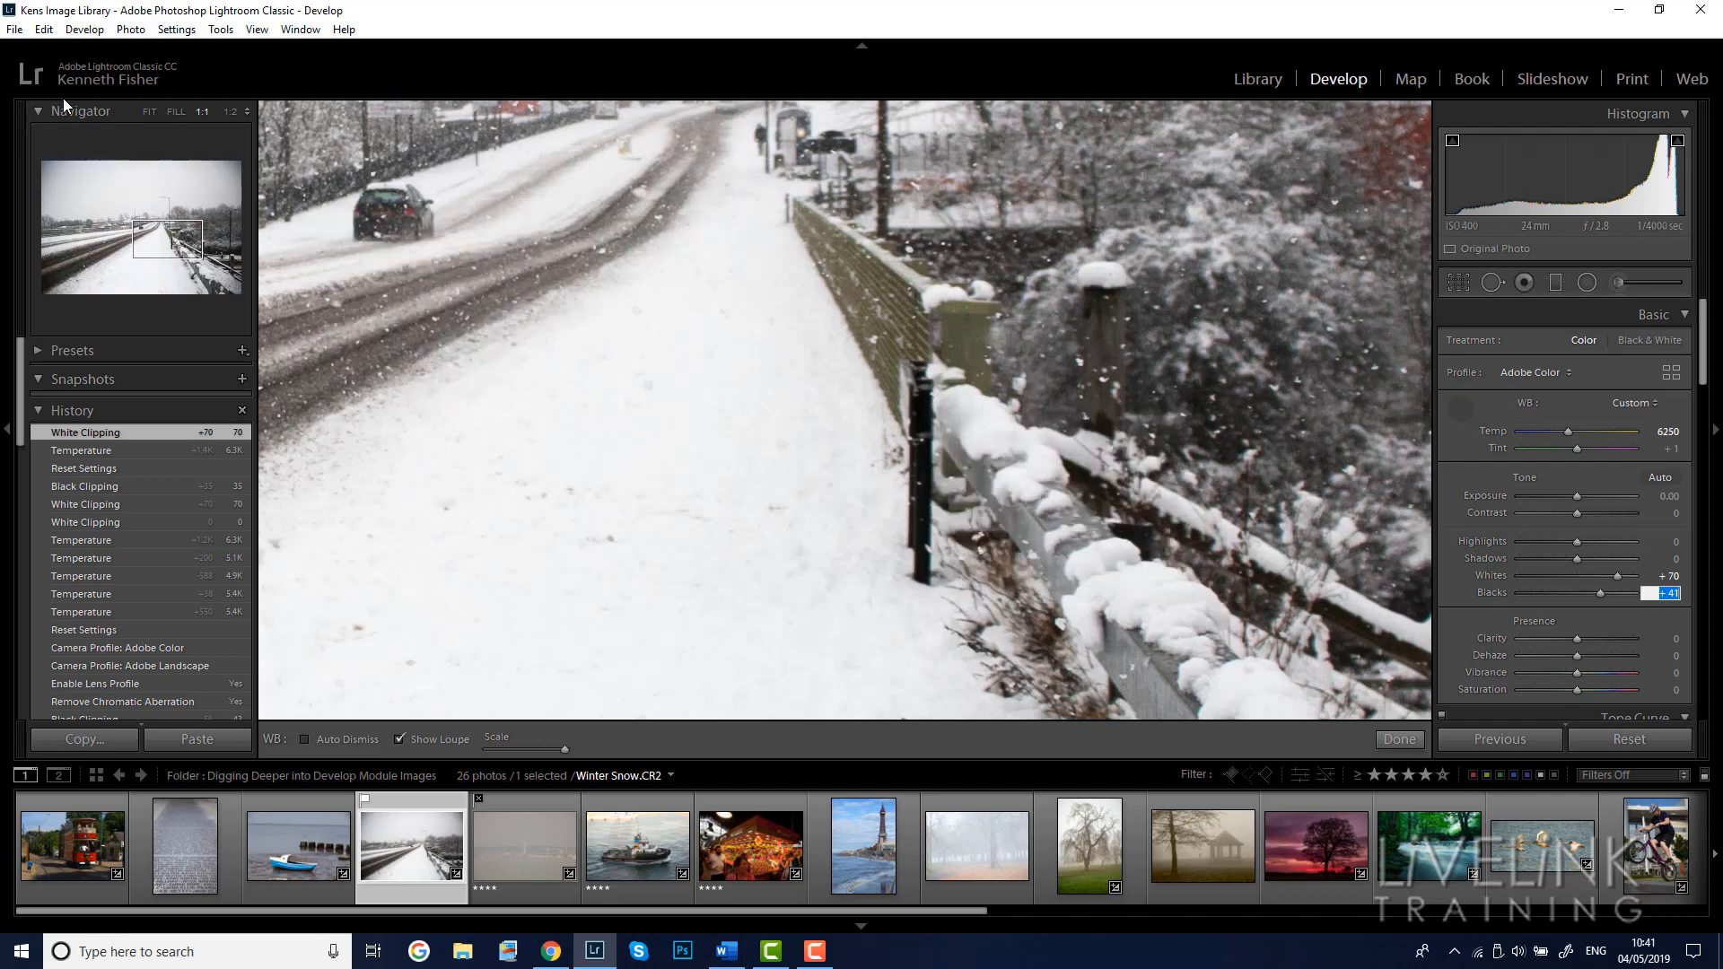
{"action": "left_click", "coordinate": [149, 111]}
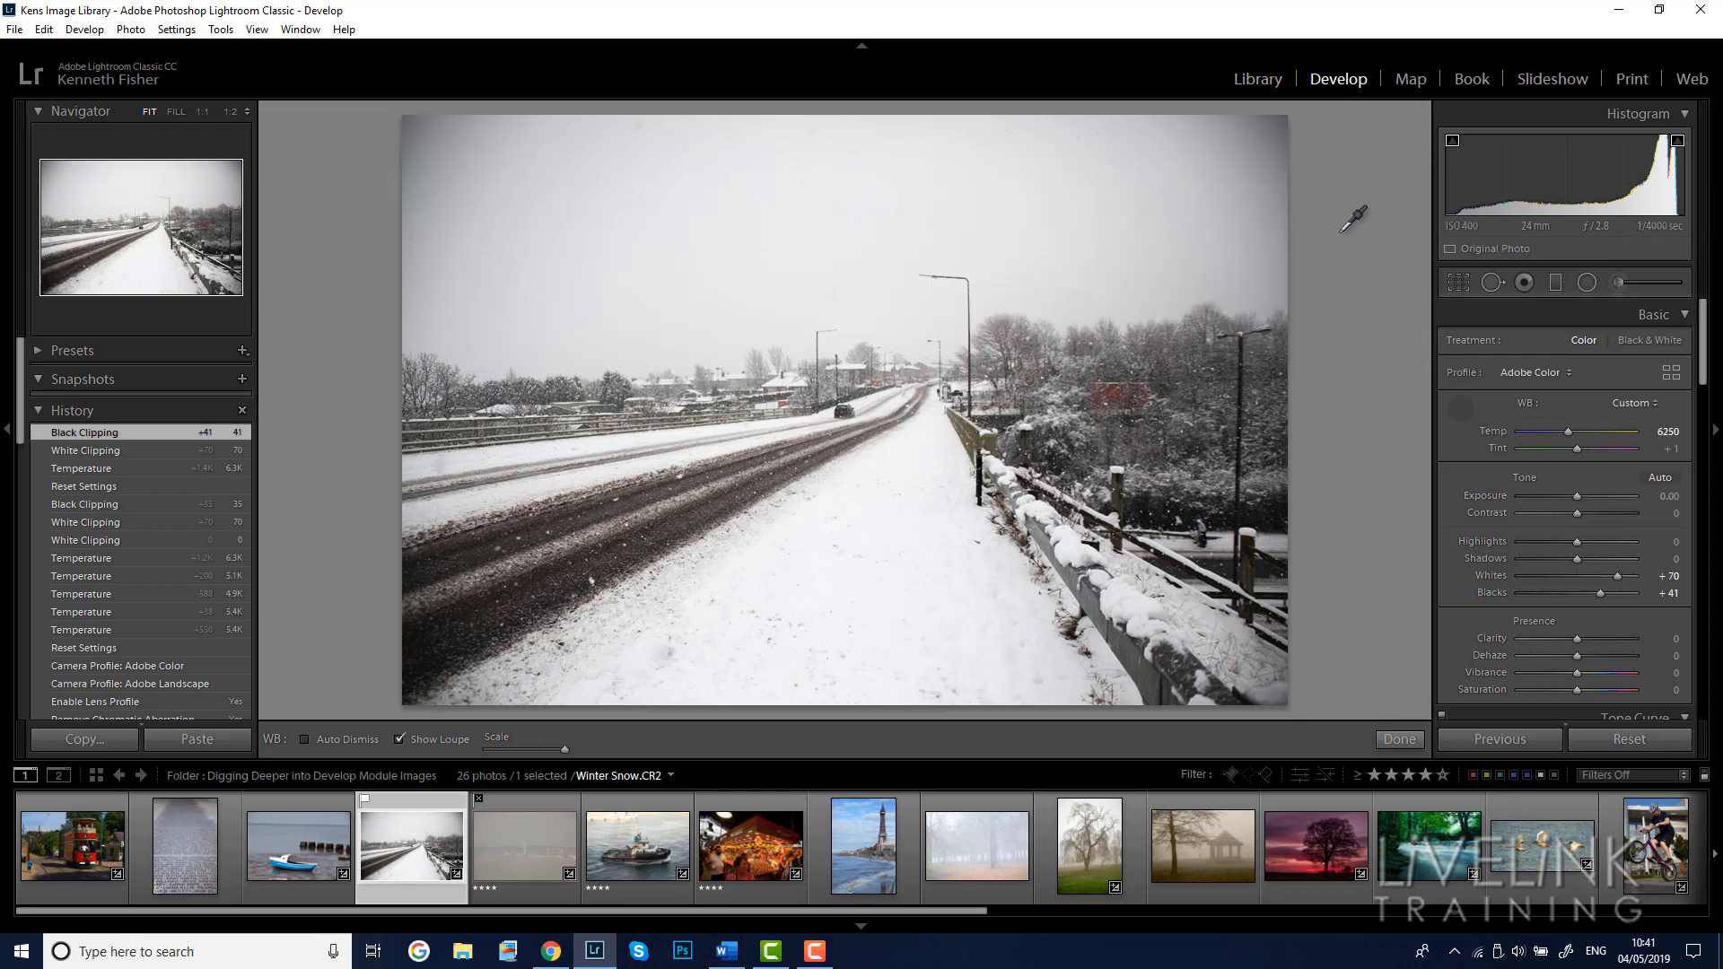
Enable profile corrections for the lens in the Lens Corrections settings.
{"action": "left_click_drag", "start_coordinate": [1702, 368], "coordinate": [1695, 579]}
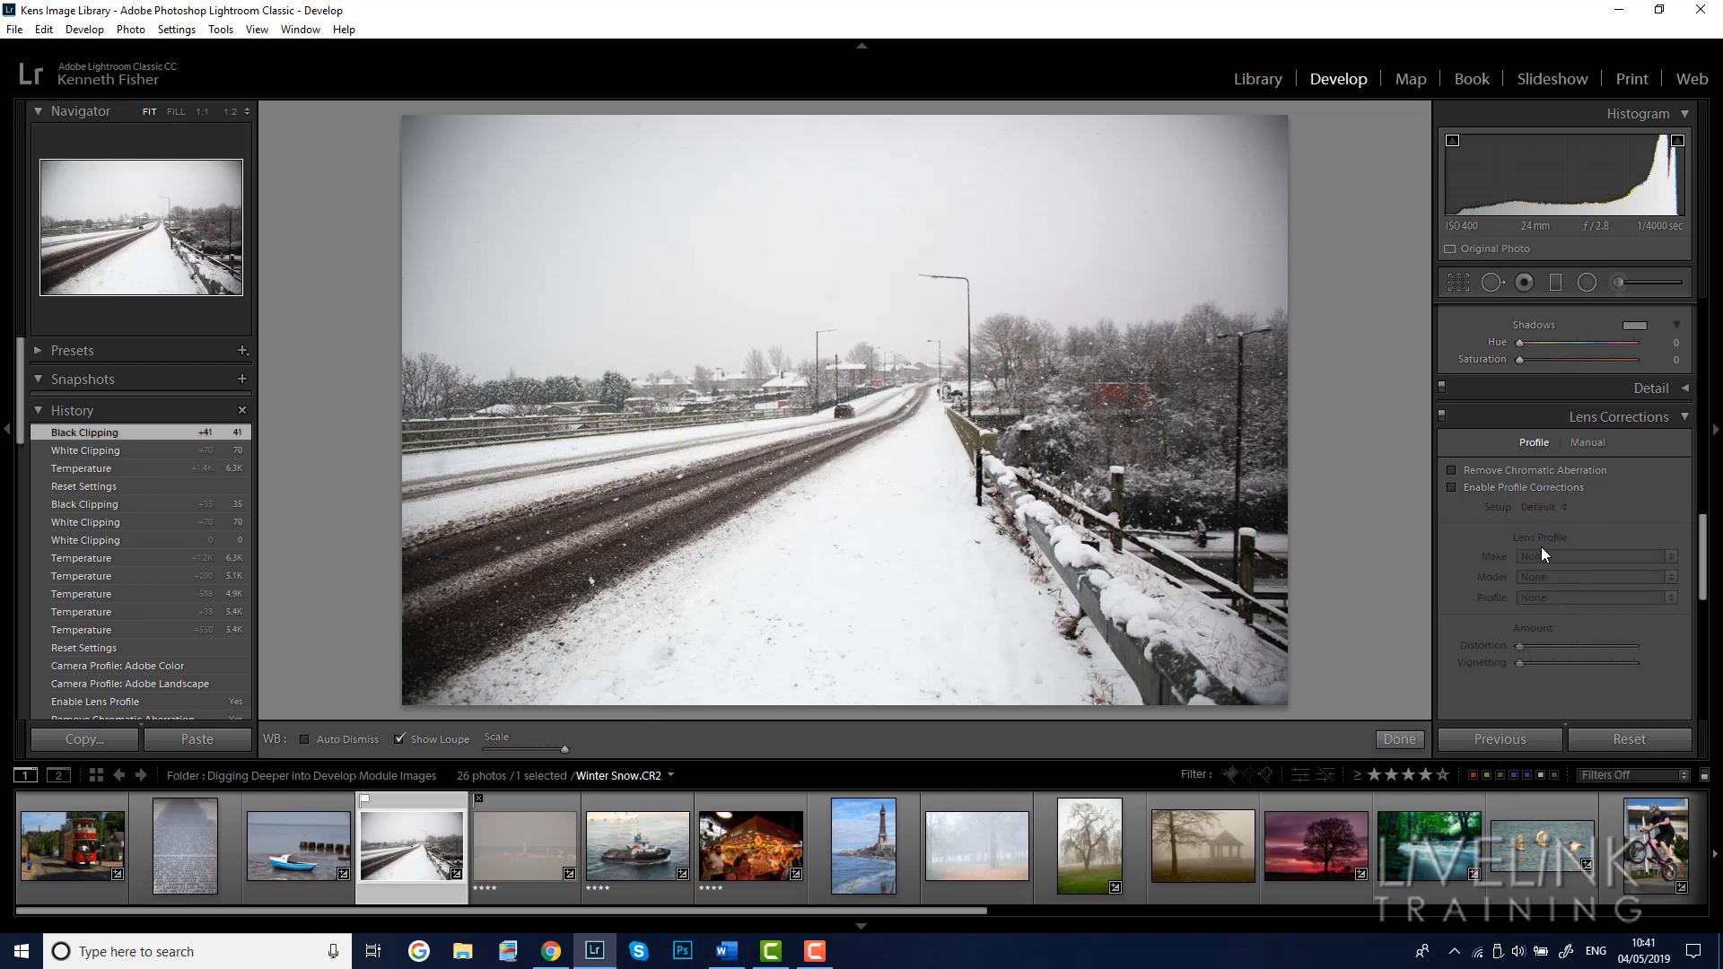
{"action": "left_click", "coordinate": [1451, 488]}
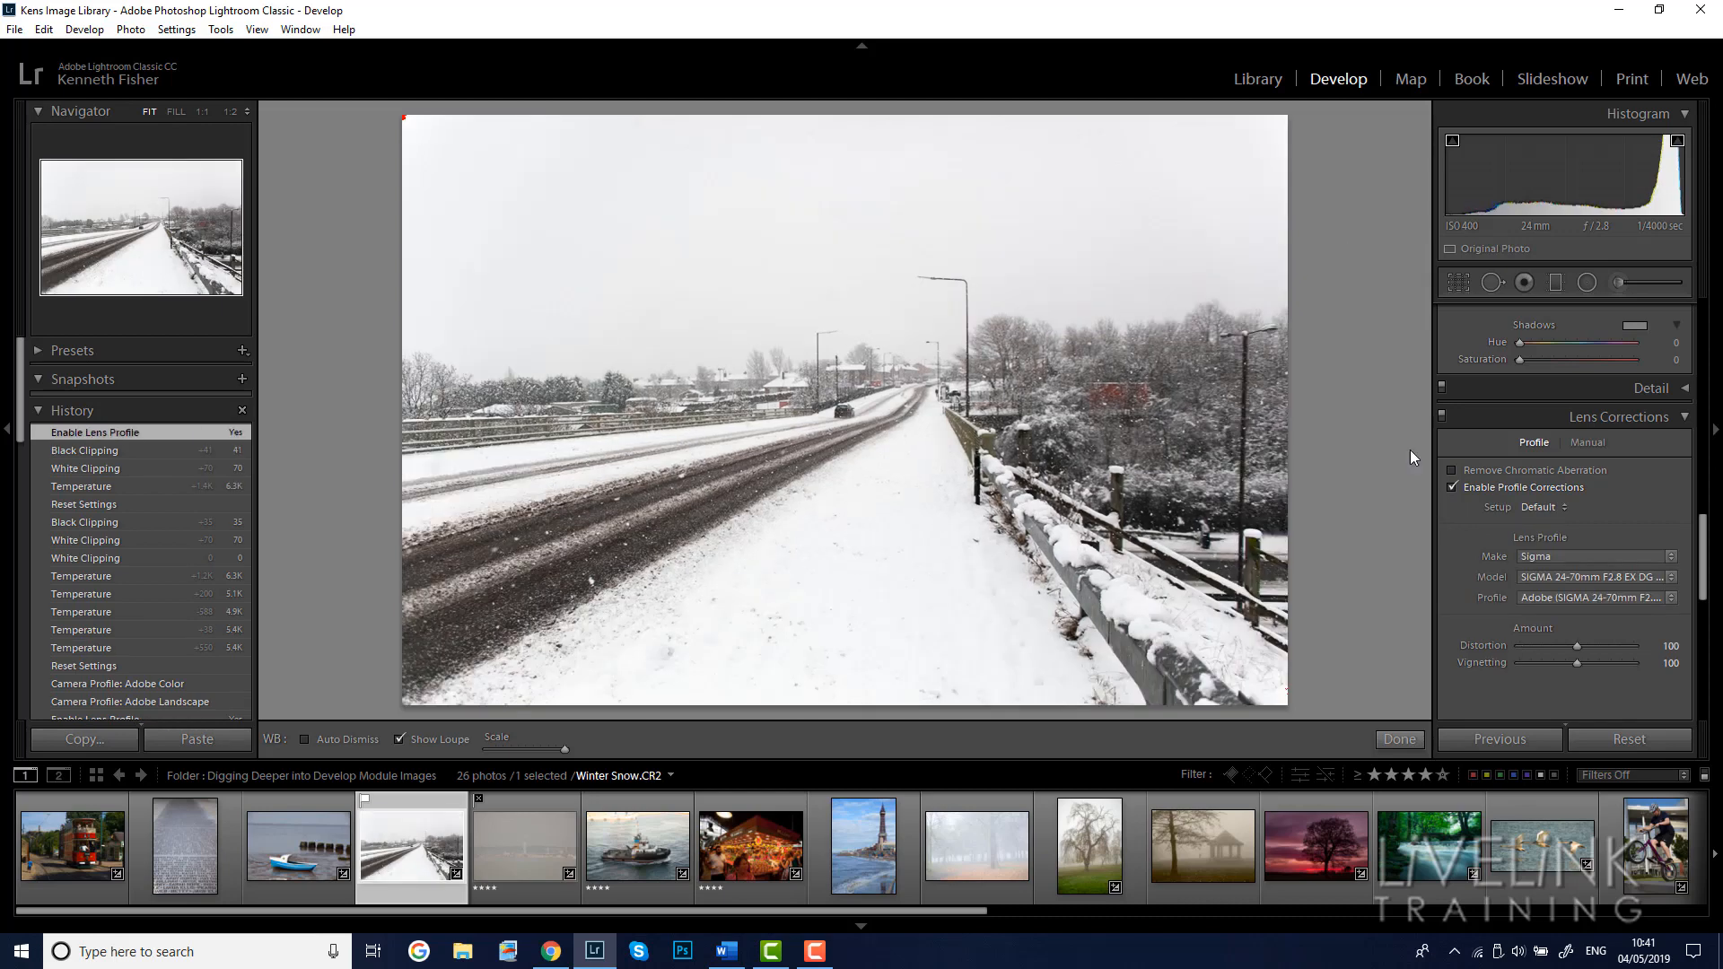